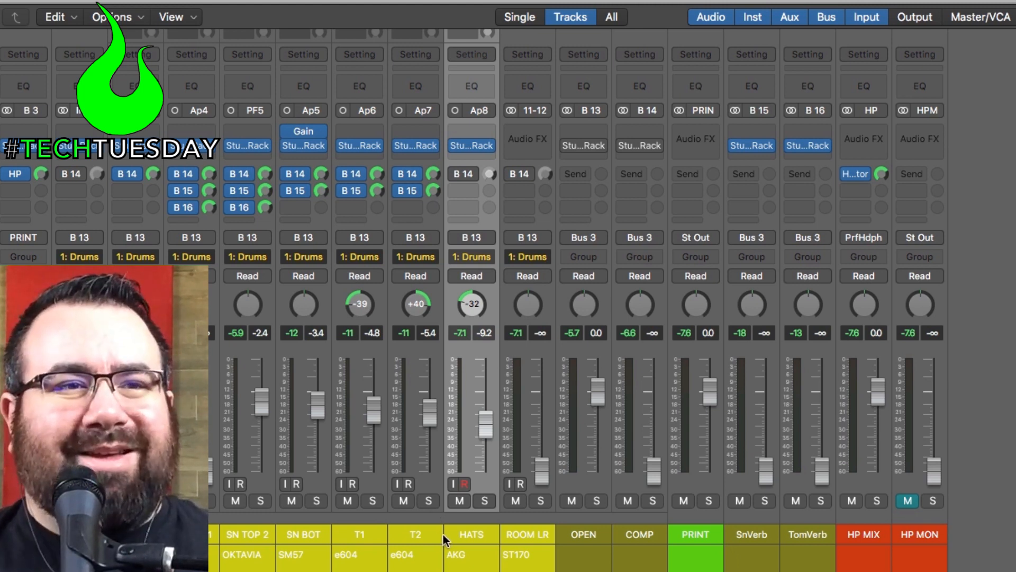
Solo the ROOM LR channel and raise its fader to 0.0 dB
click(520, 536)
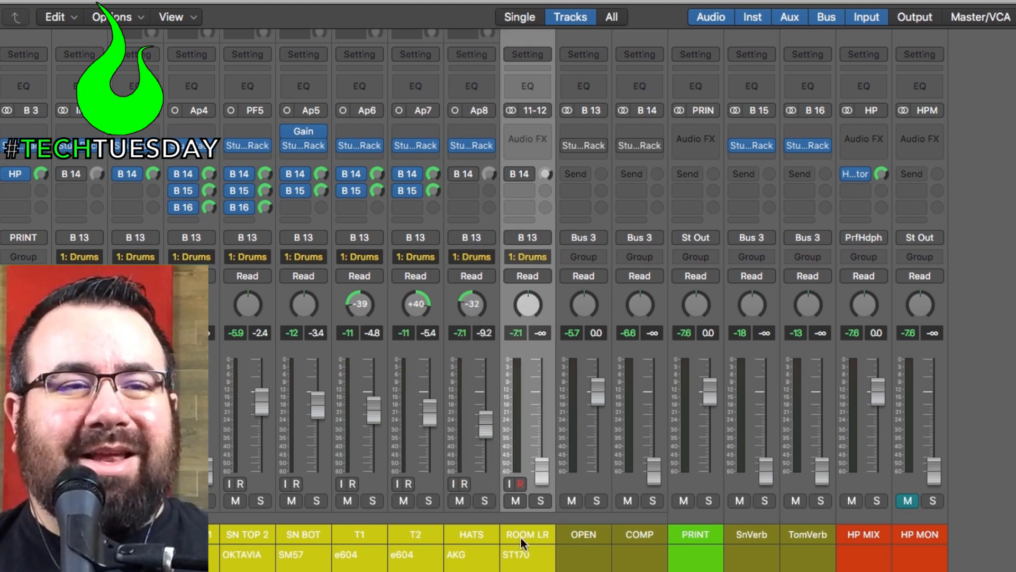
click(549, 501)
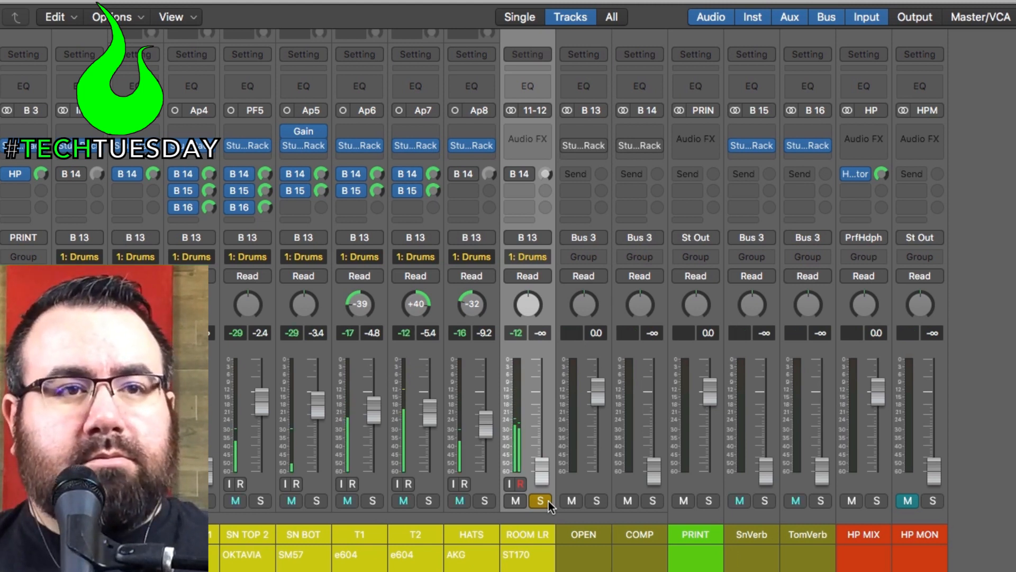
drag(544, 472, 552, 323)
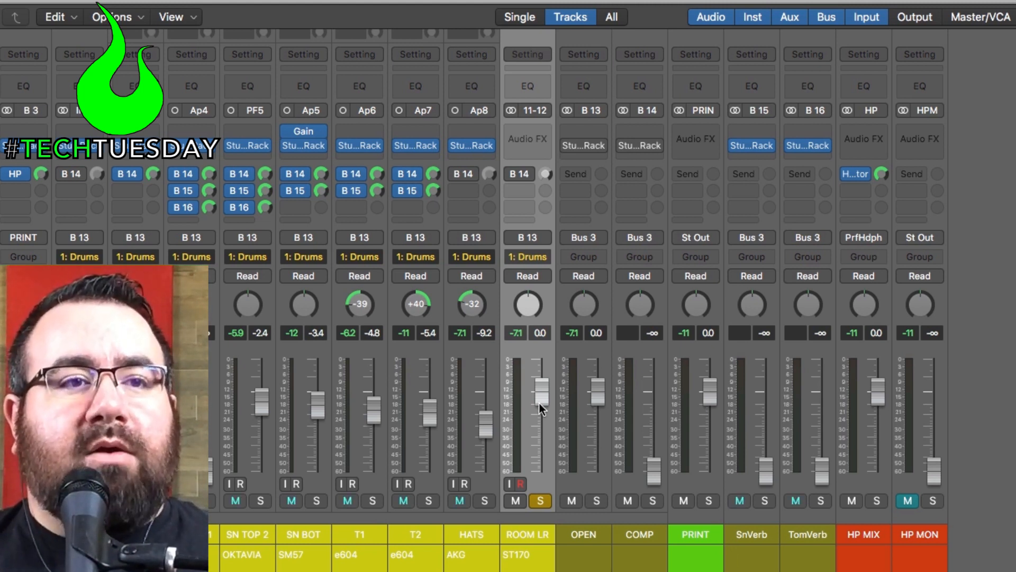
Insert the stereo TC 8210 reverb on the ROOM LR channel and show it in a widened Controls view with sliders
click(525, 139)
mouse_move(542, 179)
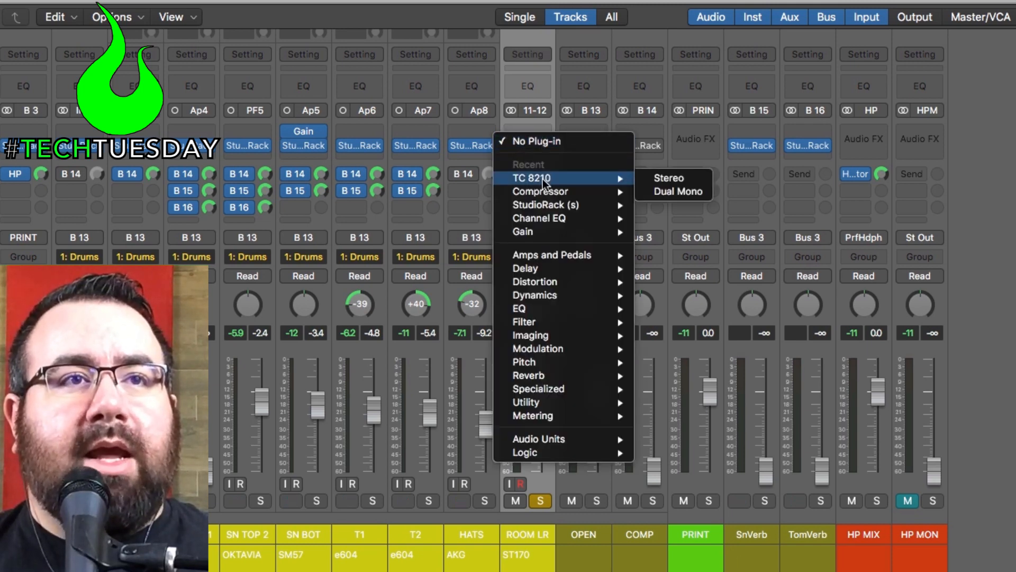
click(668, 180)
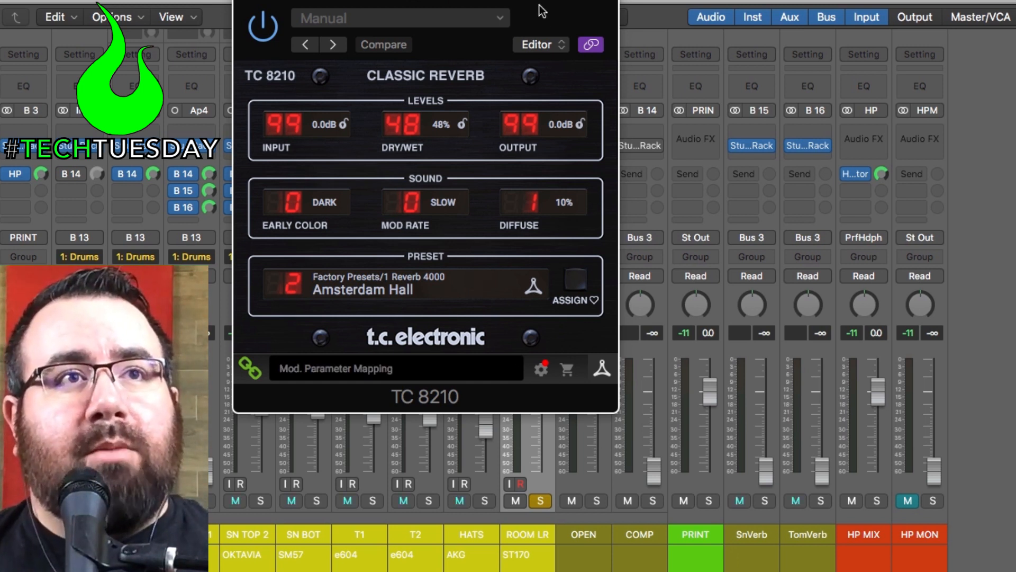
click(544, 46)
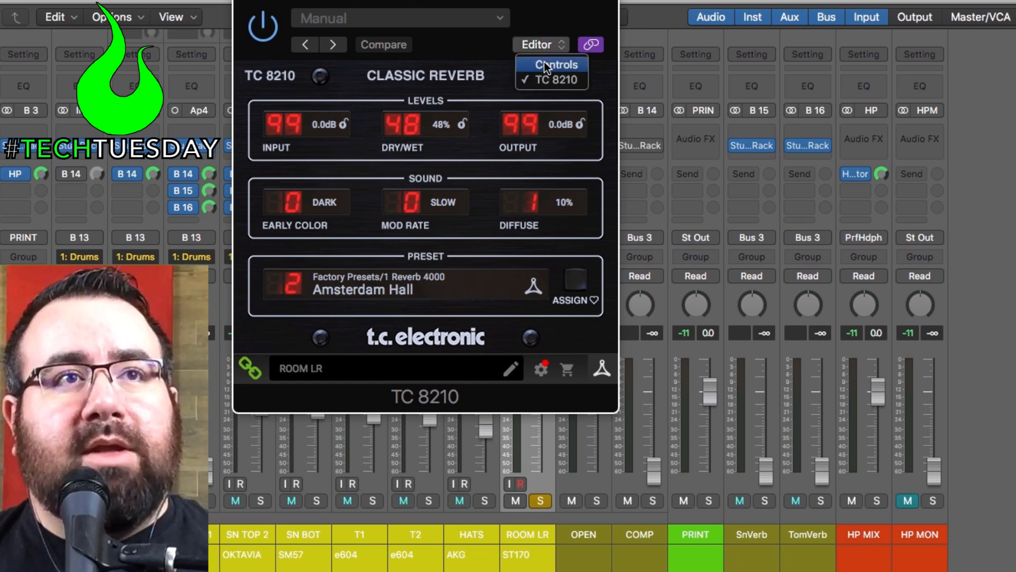
click(544, 64)
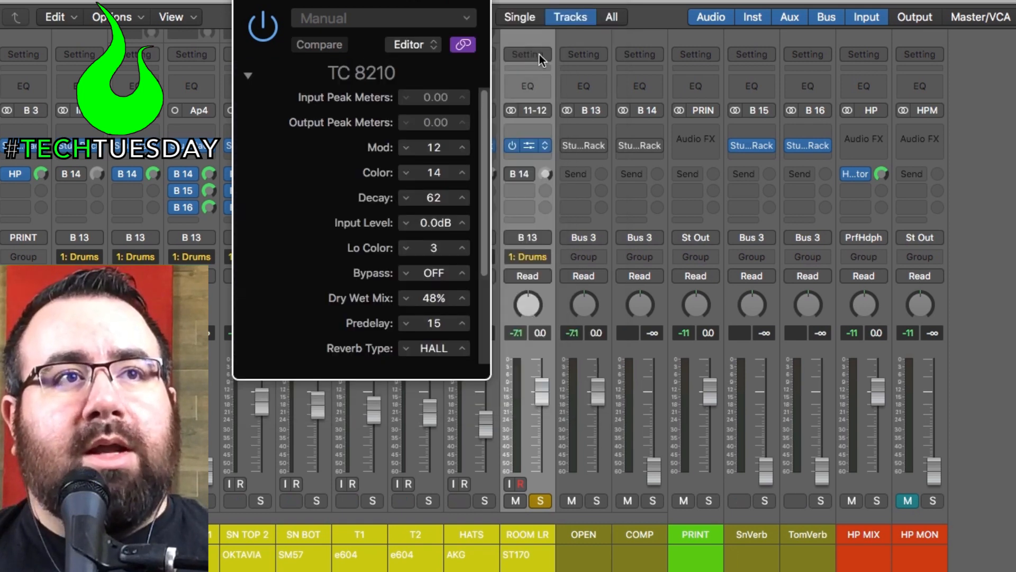
drag(491, 379, 701, 380)
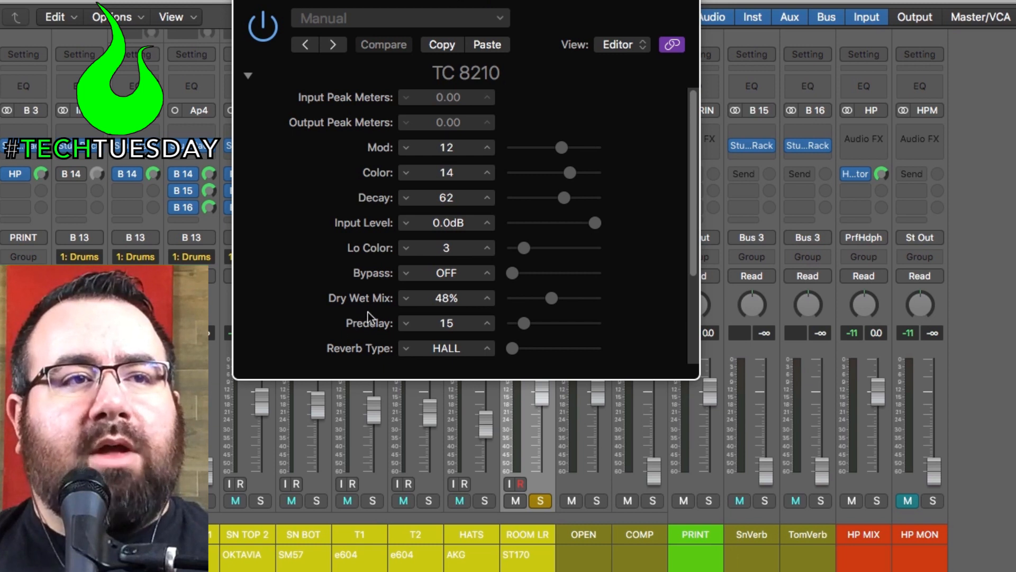
Set the TC 8210's Dry Wet Mix to 50% and its Decay to 0
double_click(446, 298)
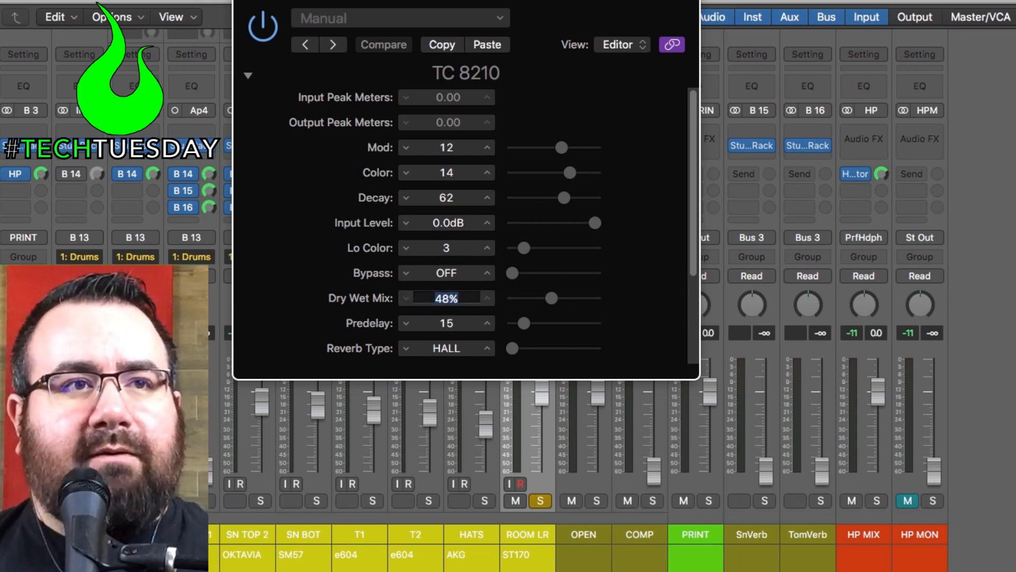
text(50)
key(Return)
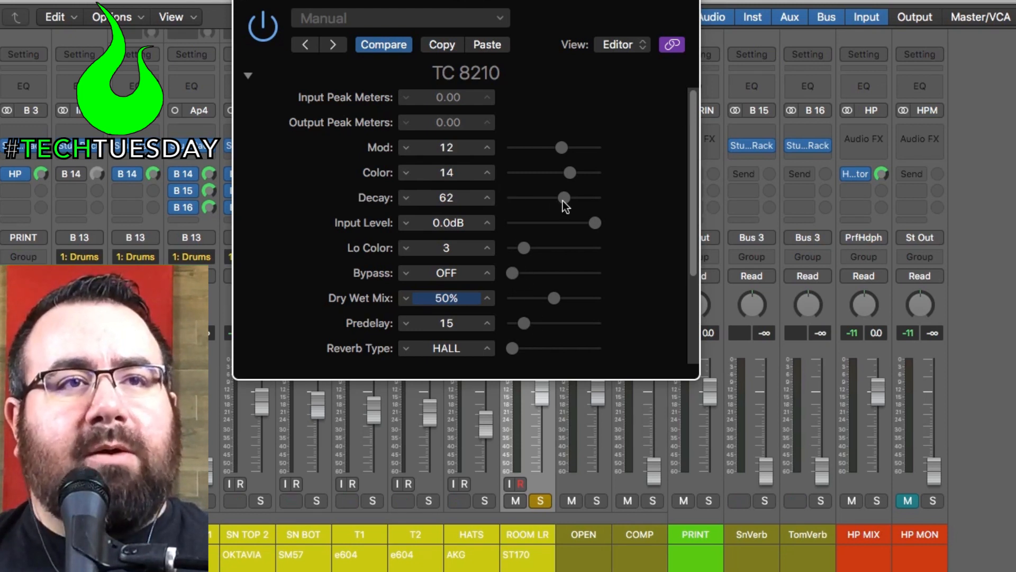
drag(563, 200, 470, 195)
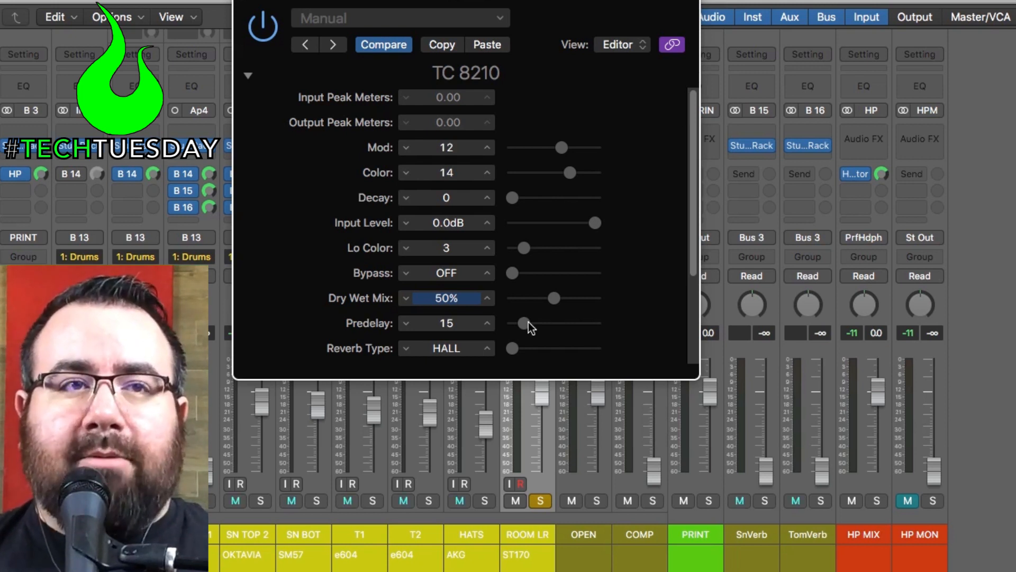
Play the session and audition the reverb's Predelay at up to 100, settling on 40
key(space)
drag(528, 322, 528, 322)
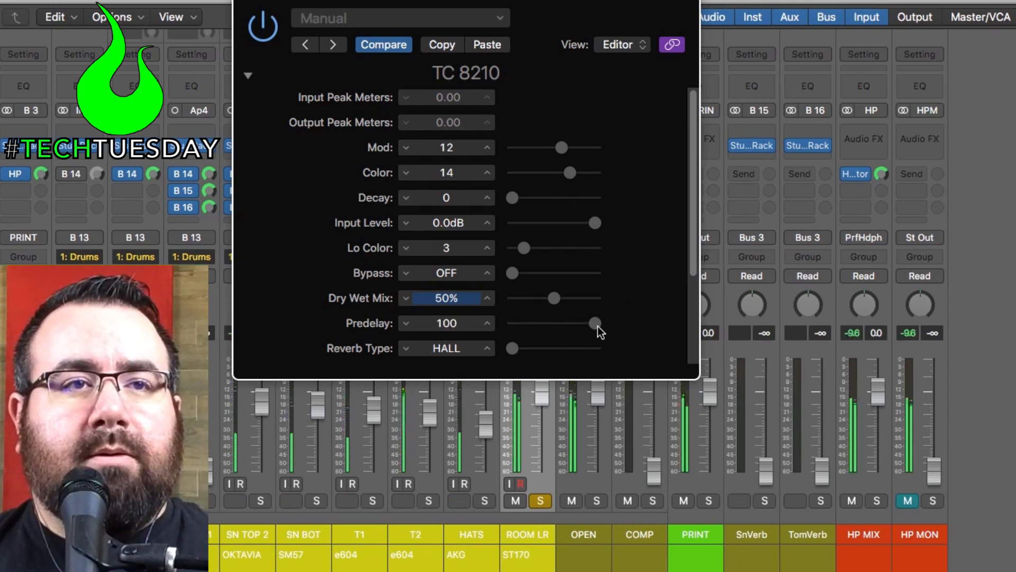
click(598, 326)
drag(598, 327, 547, 328)
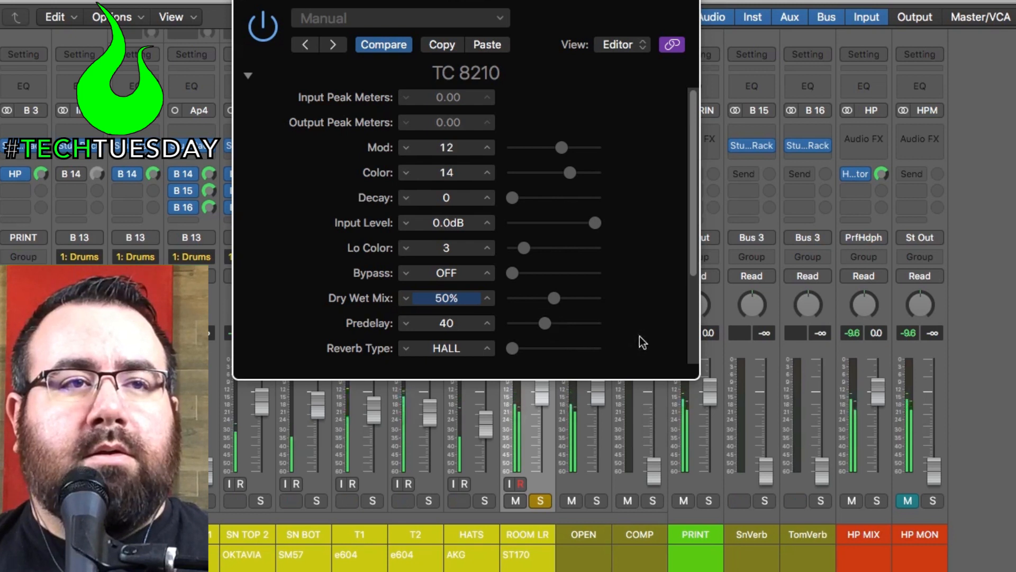
mouse_move(546, 326)
mouse_down()
mouse_move(501, 326)
mouse_move(545, 327)
mouse_up()
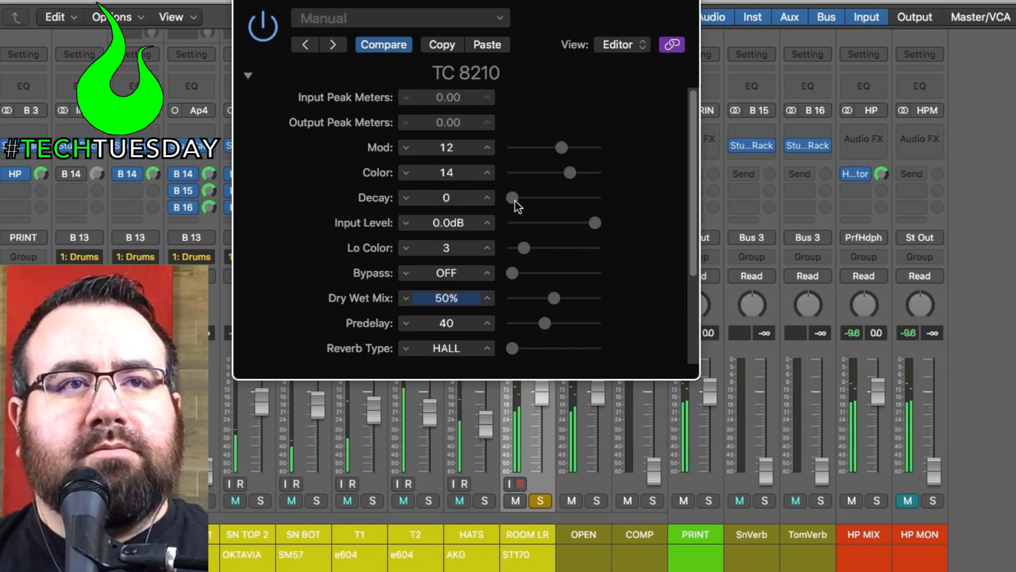
Raise the reverb's Dry Wet Mix to 100% and its Decay to 51 while listening, and close the plug-in window
drag(515, 201, 615, 196)
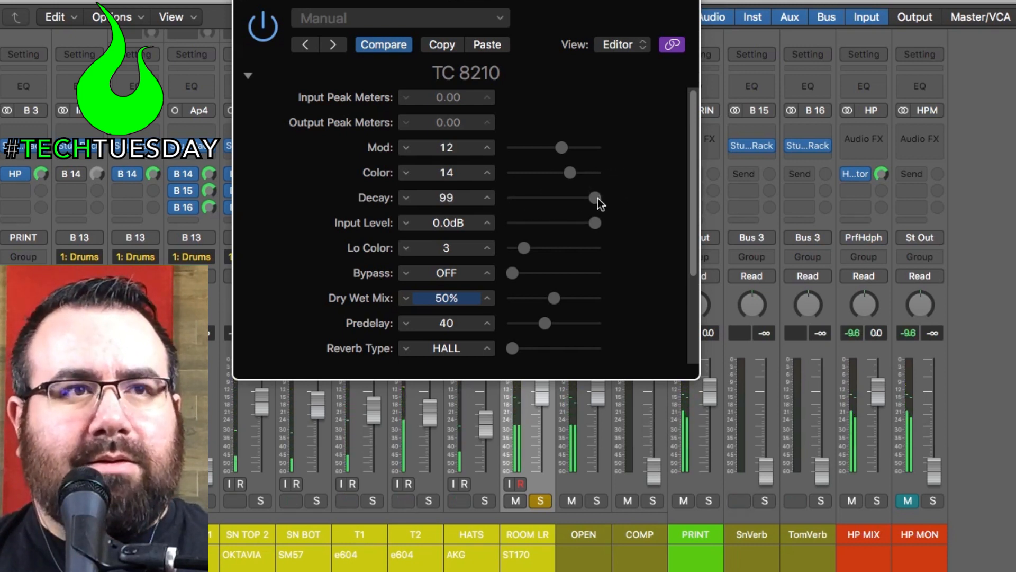
drag(596, 201, 555, 196)
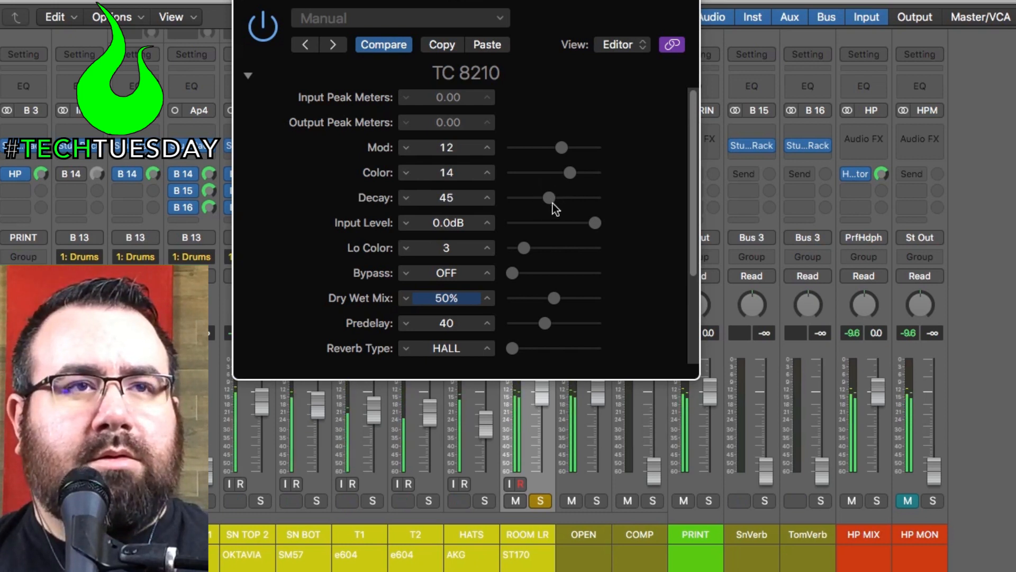
drag(552, 203, 555, 203)
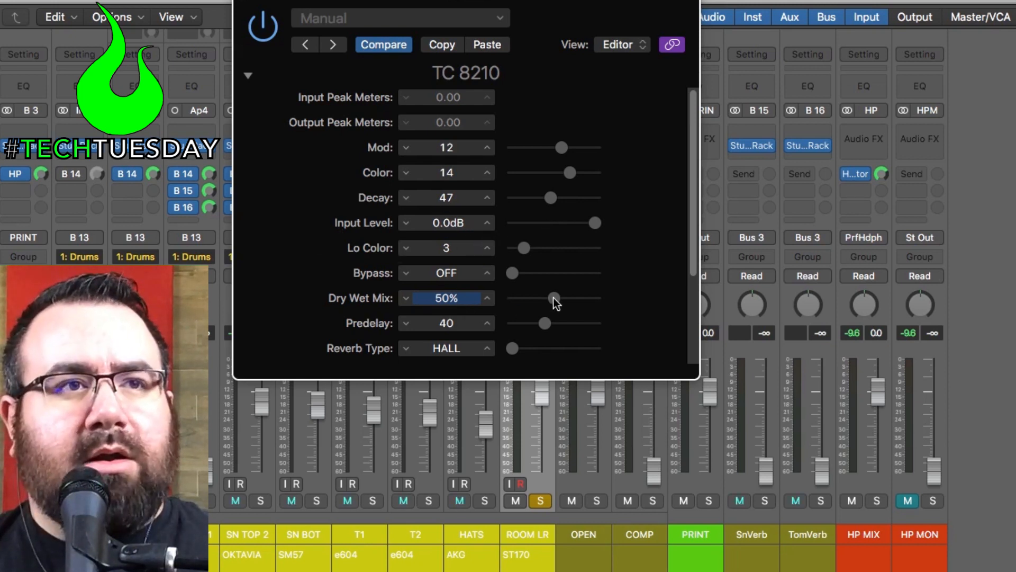
drag(554, 298, 609, 299)
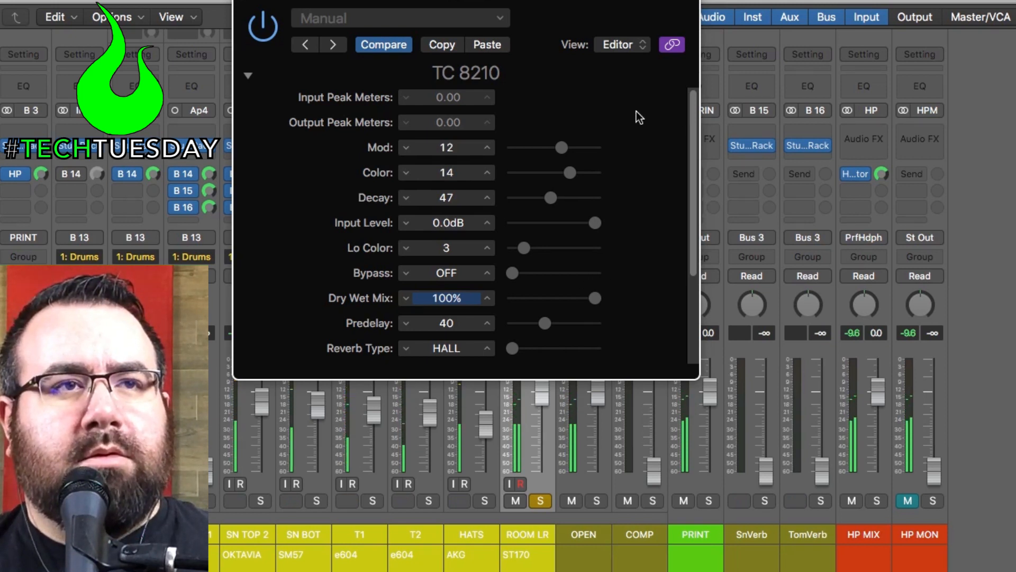
drag(553, 196, 557, 199)
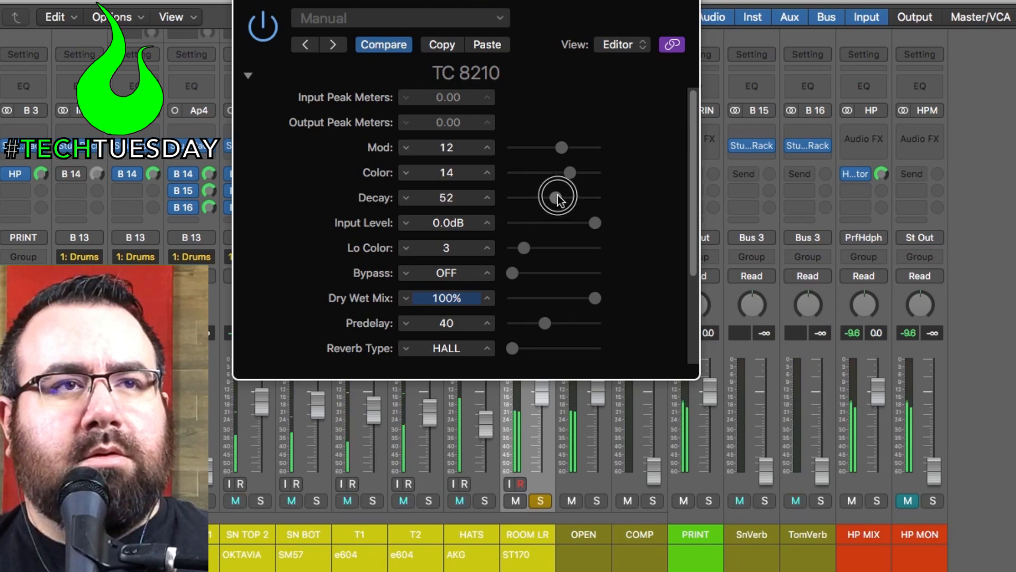
drag(557, 194, 554, 196)
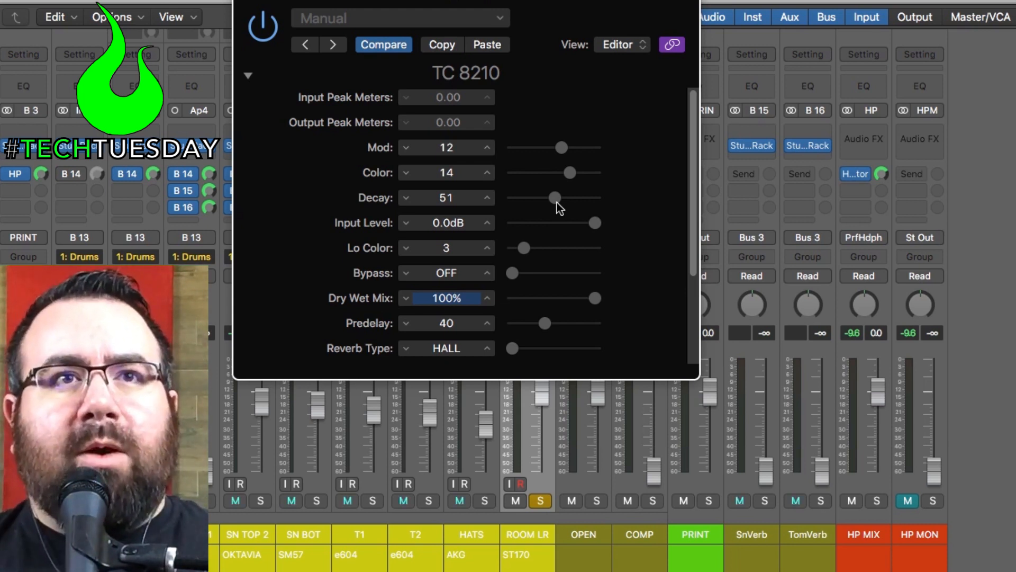
key(super+w)
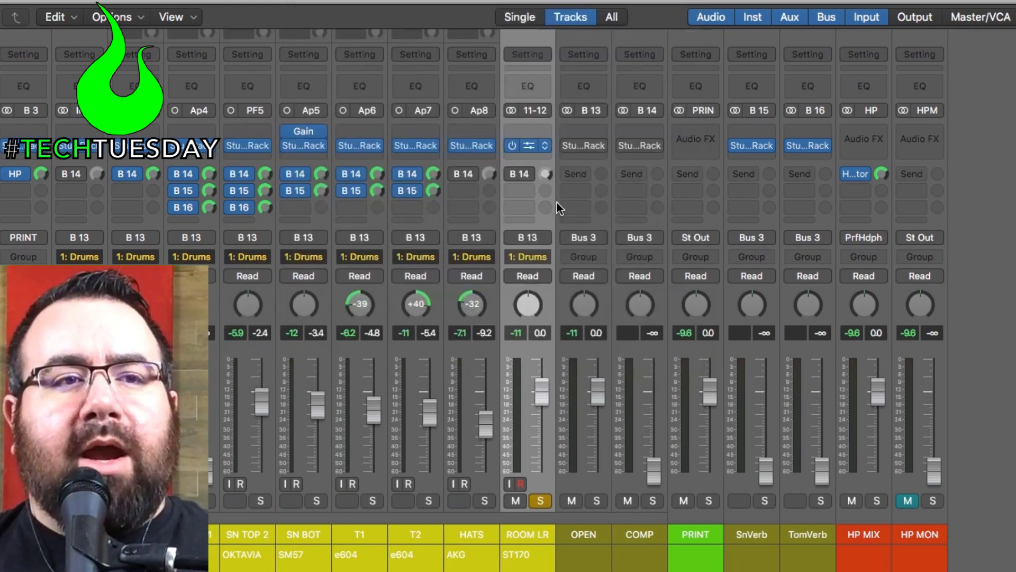
Insert StudioRack below the TC 8210 on the ROOM LR channel, with NLS Channel and SSLChannel loaded in it
click(526, 158)
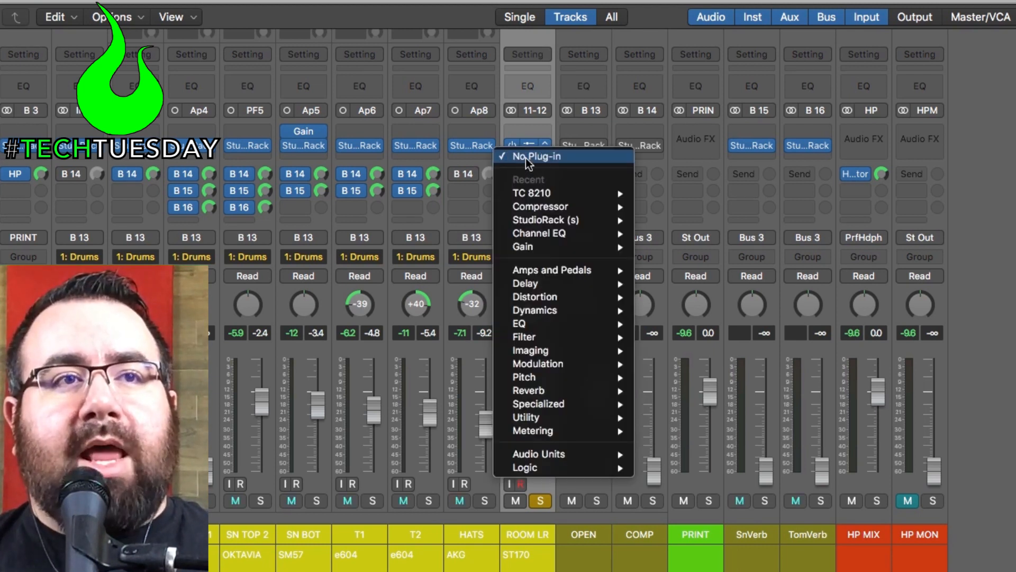
click(569, 225)
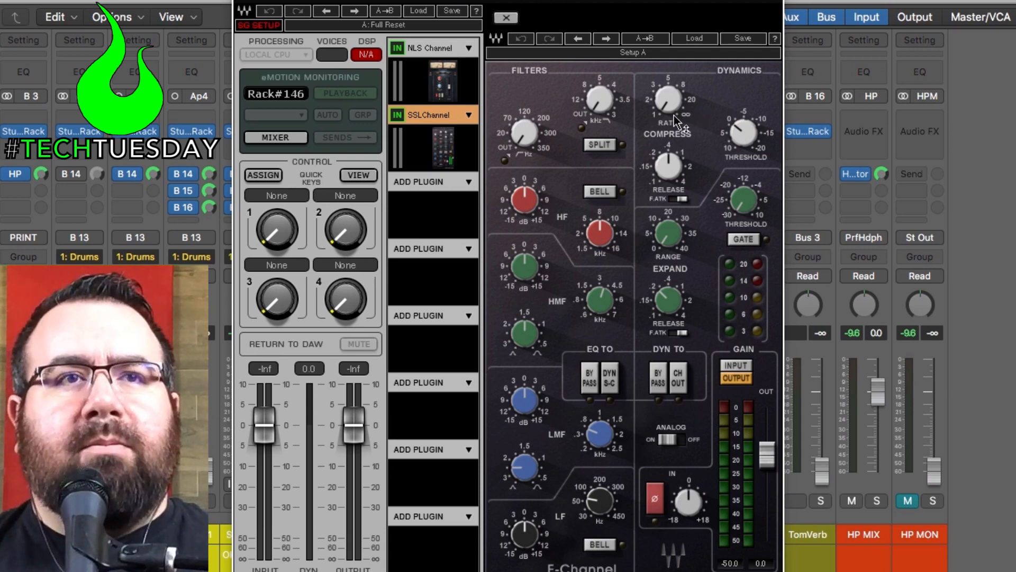
Set the SSLChannel compressor to fast attack, 0.10 release and infinite ratio, and lower its threshold
click(680, 199)
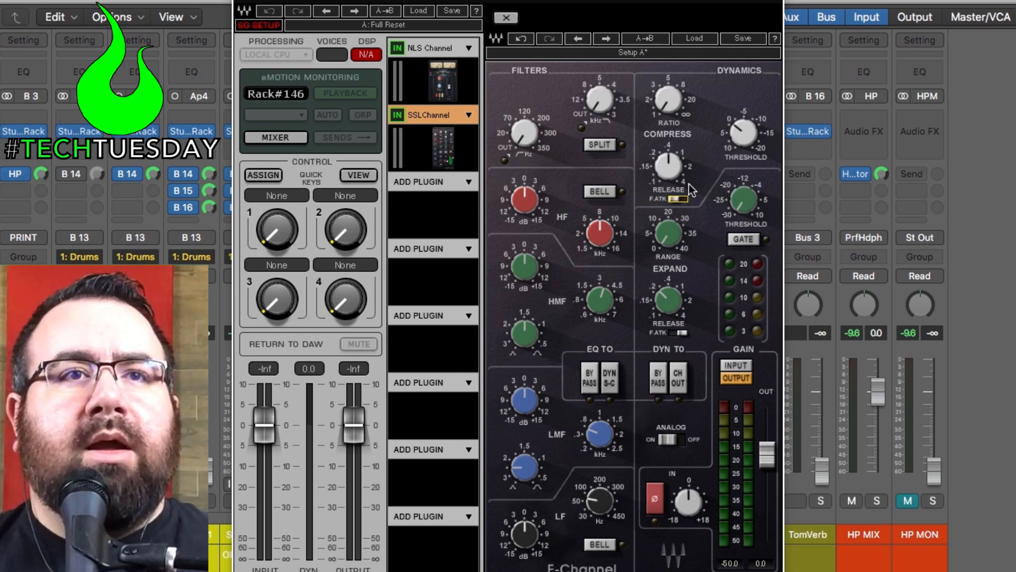
click(668, 166)
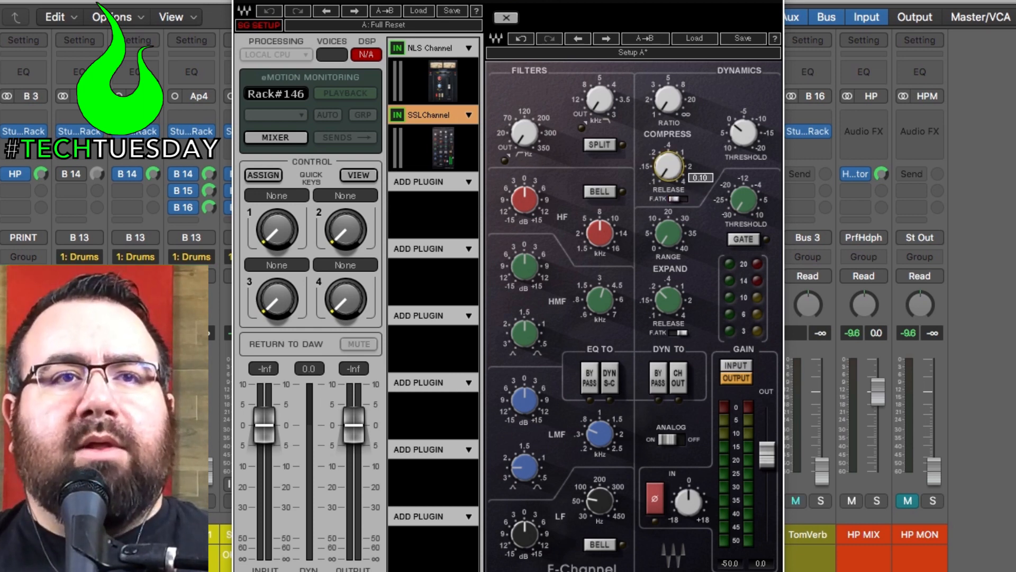
click(670, 98)
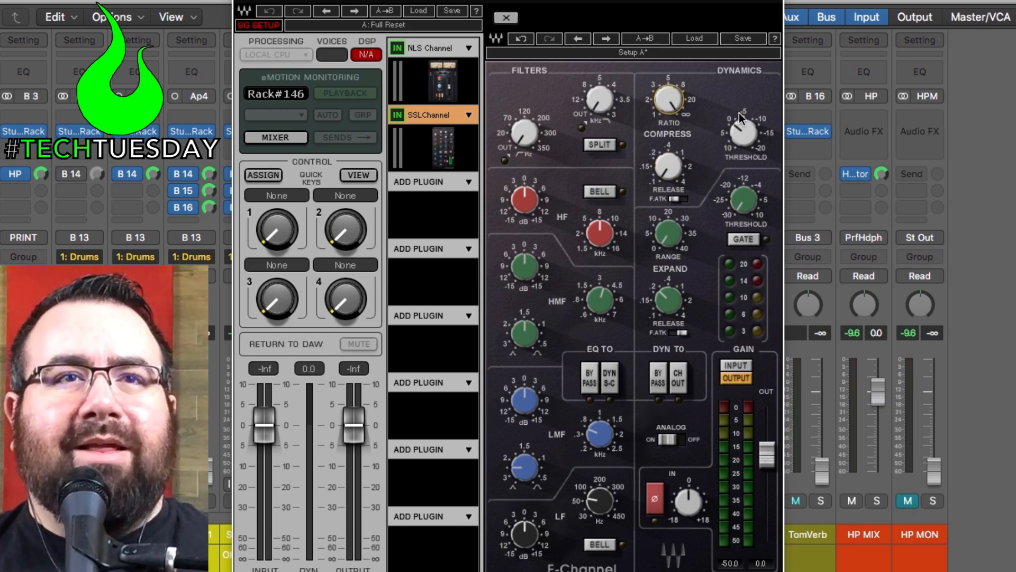
click(743, 134)
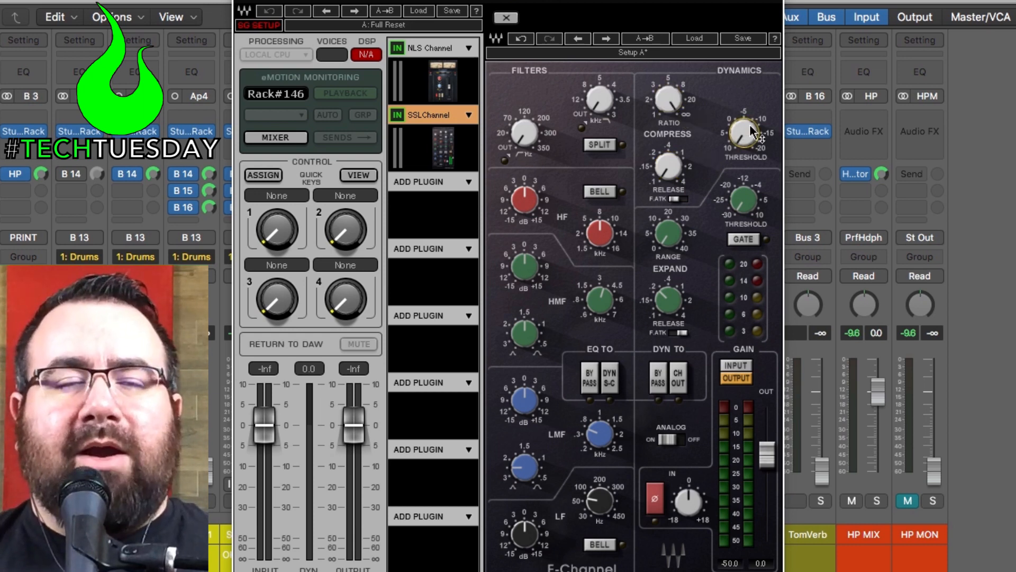
mouse_move(751, 126)
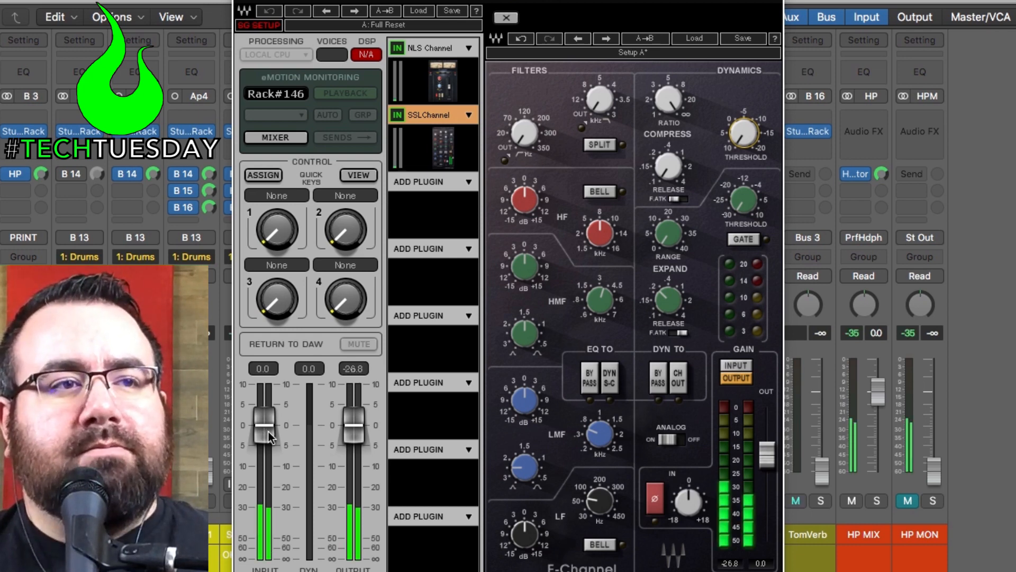
Raise the rack's input level to about +8 dB and set the SSLChannel compressor threshold to about -10 during playback
drag(269, 431, 259, 405)
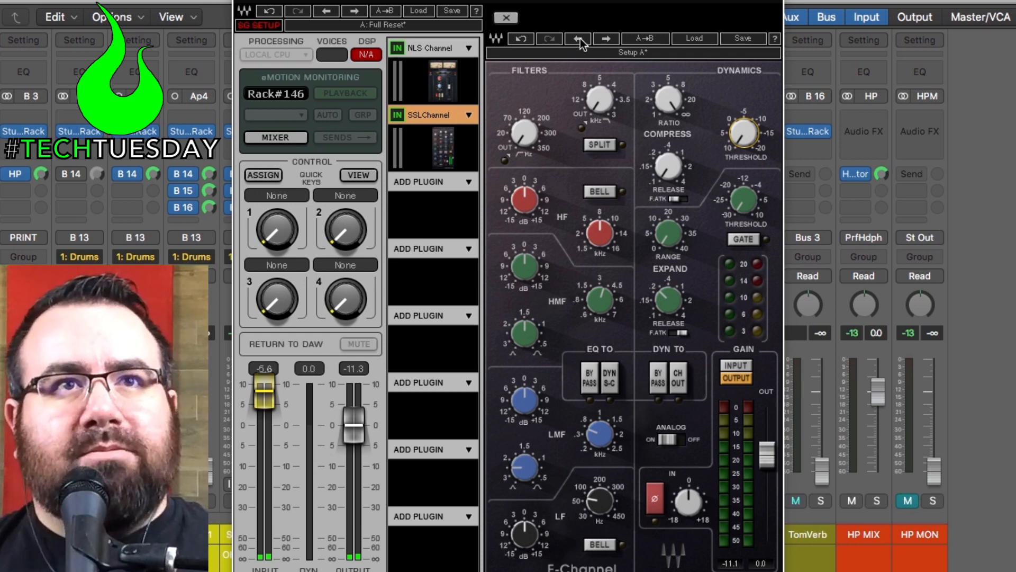
key(space)
drag(754, 135, 754, 79)
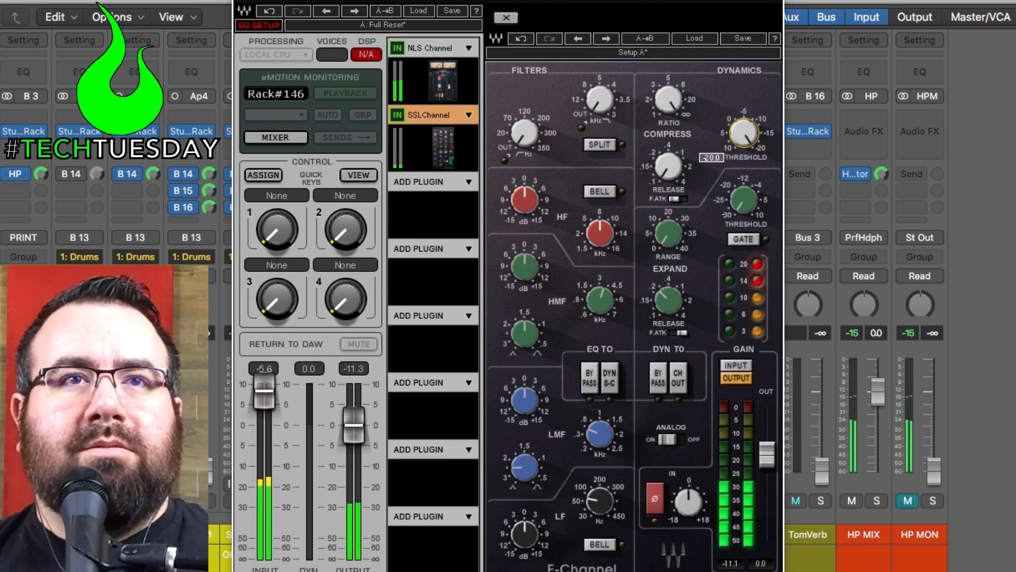
mouse_move(745, 138)
mouse_down()
mouse_move(746, 165)
mouse_move(751, 127)
mouse_up()
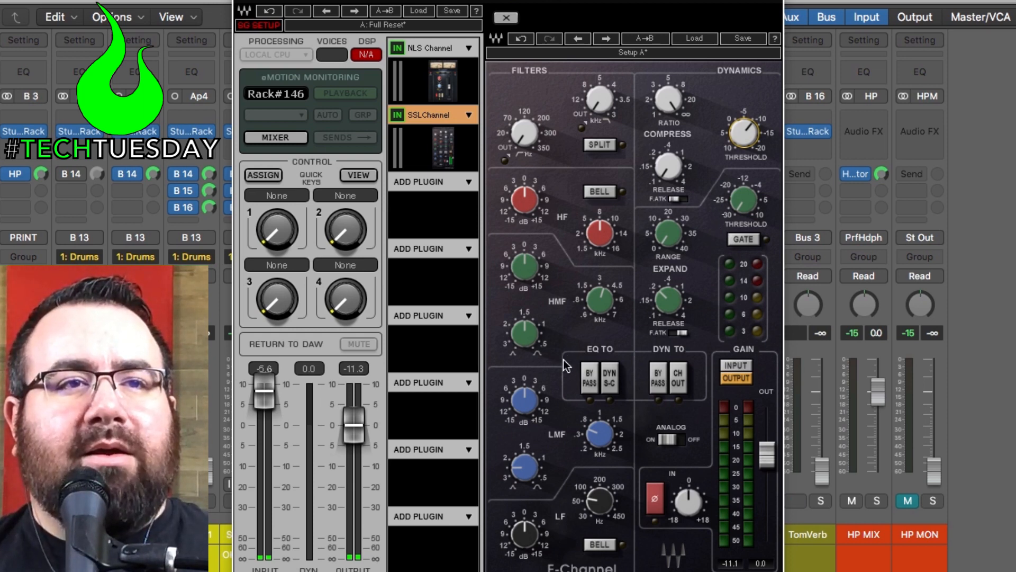
Set the Q of the SSLChannel's HMF and LMF bands to .5 and cut the HMF gain
drag(530, 343, 530, 301)
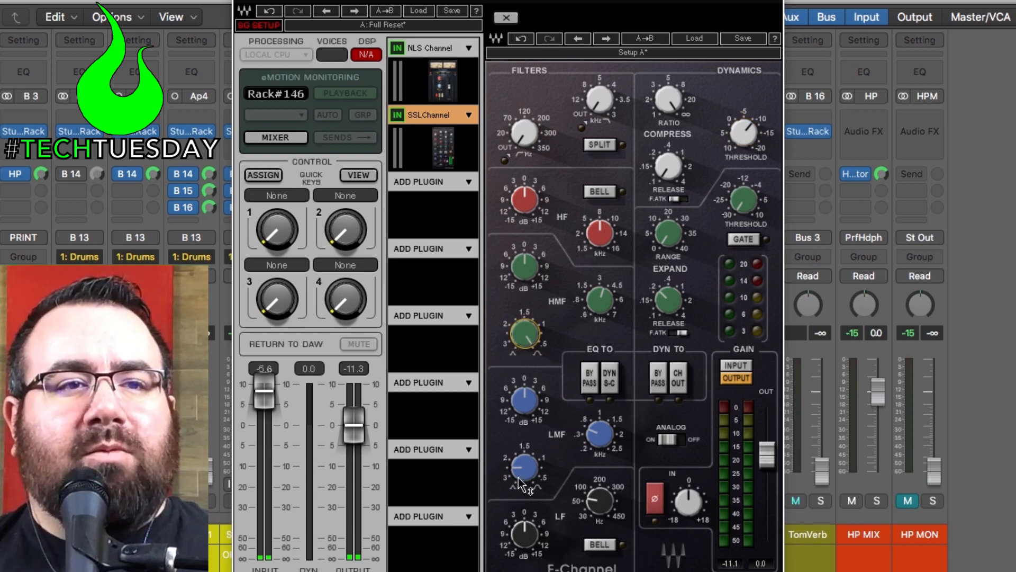
drag(520, 478, 519, 456)
drag(519, 498, 518, 499)
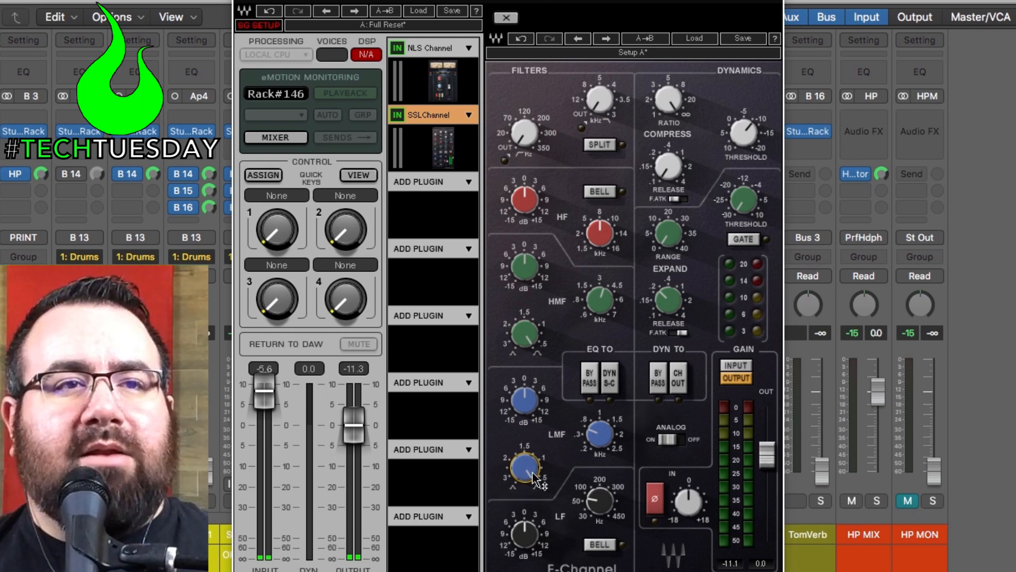
click(534, 272)
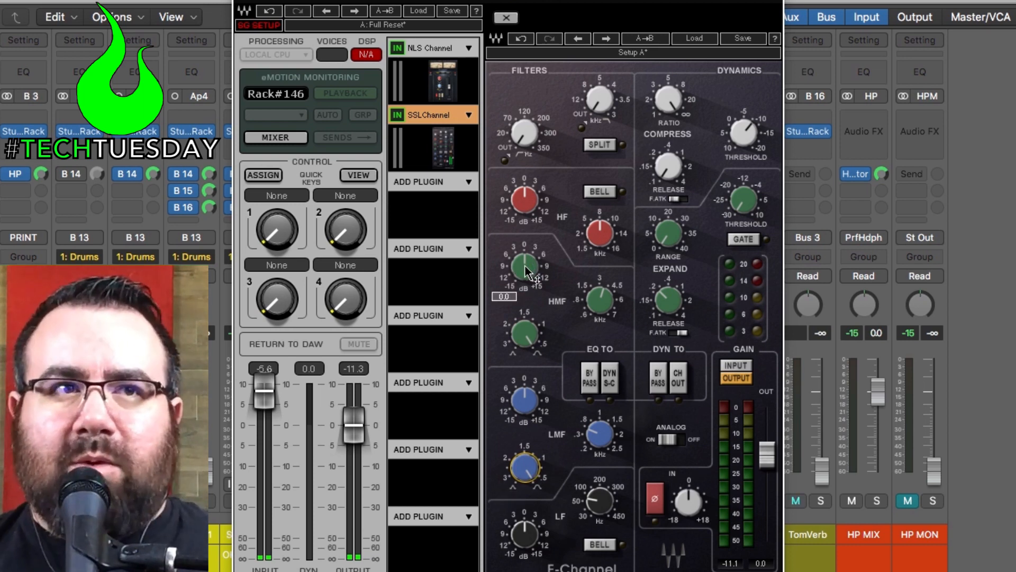
drag(529, 273, 524, 297)
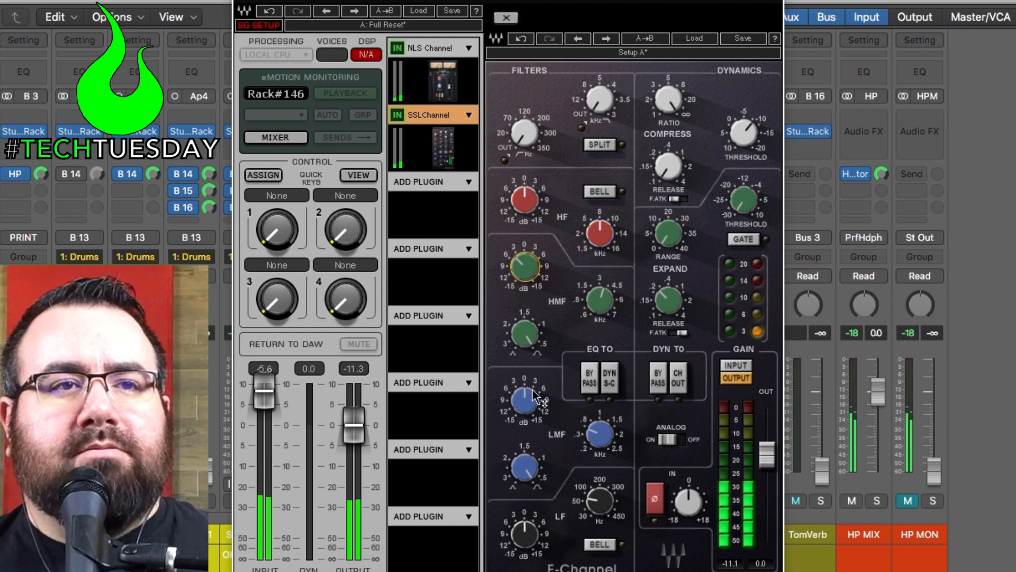
Cut the gain of the SSLChannel's LMF band and toggle the EQ bypass to compare
mouse_move(524, 401)
mouse_down()
mouse_move(525, 423)
mouse_move(524, 409)
mouse_up()
click(589, 385)
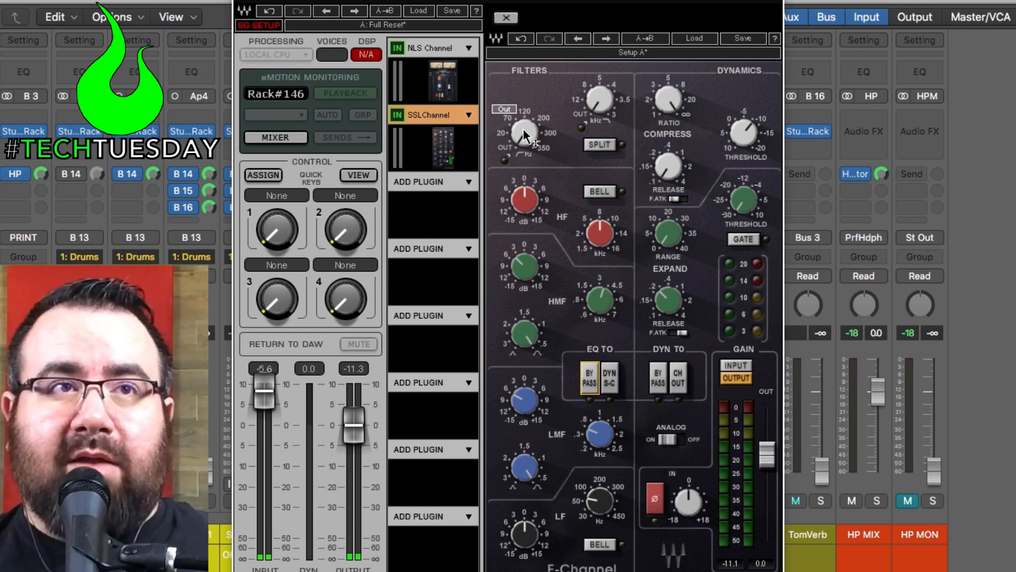
Set the SSLChannel's low-pass filter to 7.8 kHz and its high-pass filter to about 120 Hz
drag(596, 102, 596, 63)
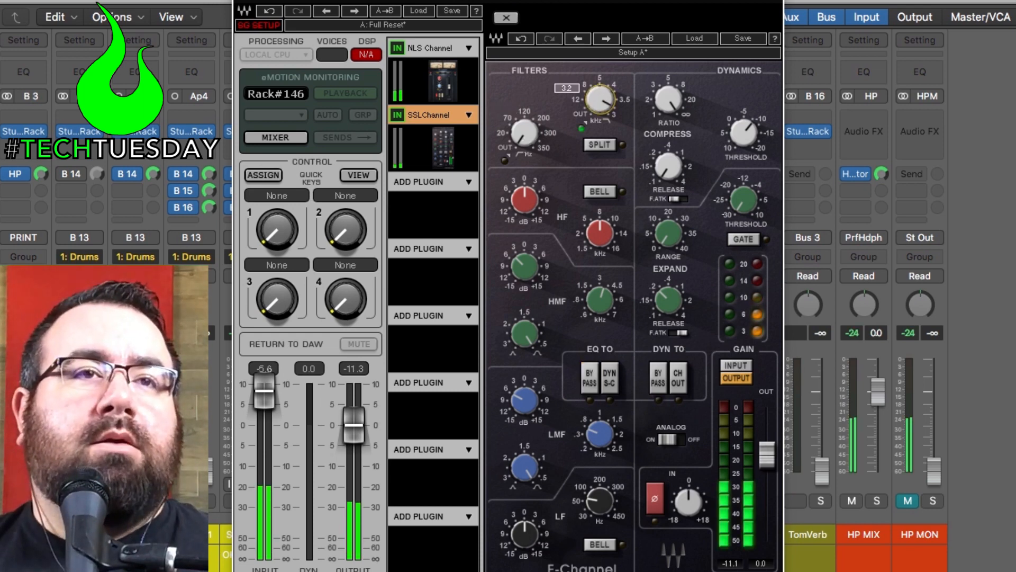
drag(601, 99, 601, 142)
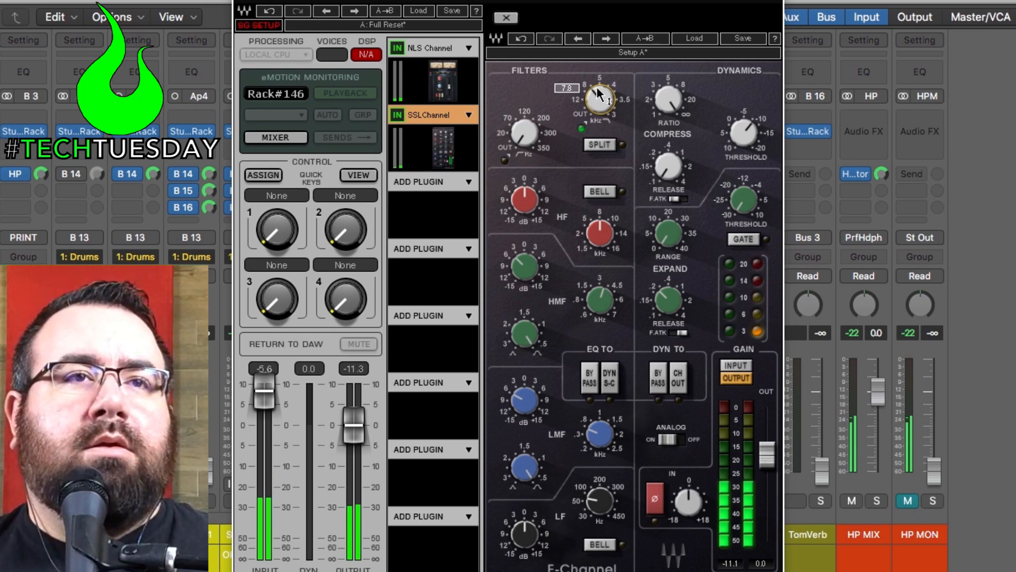
mouse_move(530, 134)
mouse_down()
mouse_move(530, 117)
mouse_move(529, 134)
mouse_up()
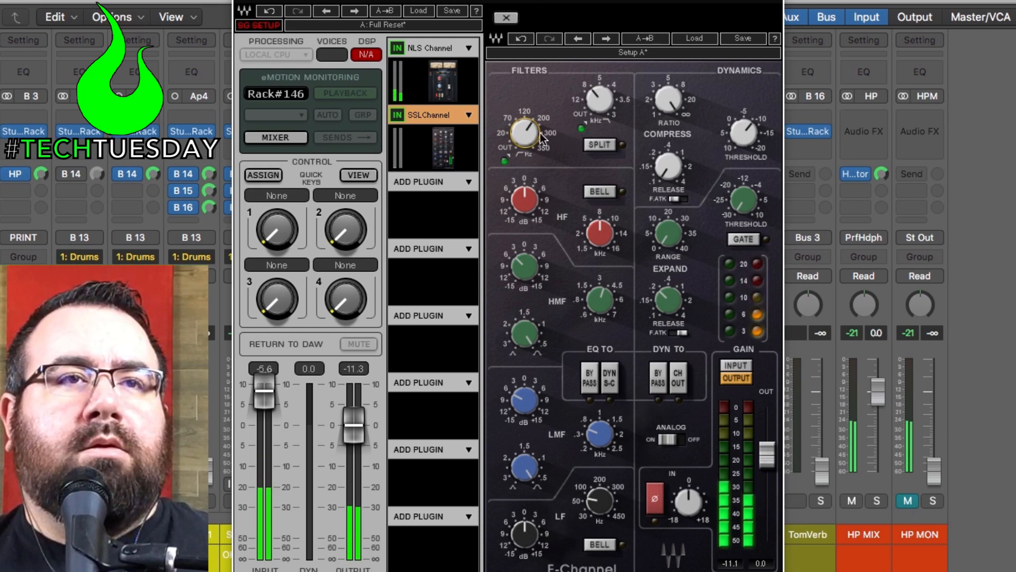
drag(526, 132, 527, 140)
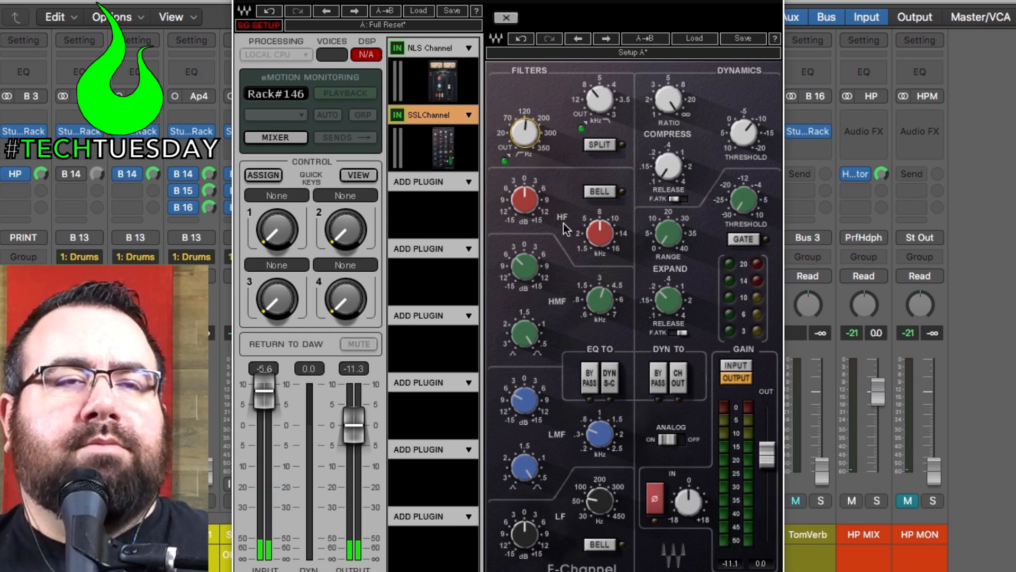
Switch the SSLChannel's LF band to bell, sweep its frequency with boosted gain, and leave a slight cut, comparing against the bypassed EQ
click(599, 545)
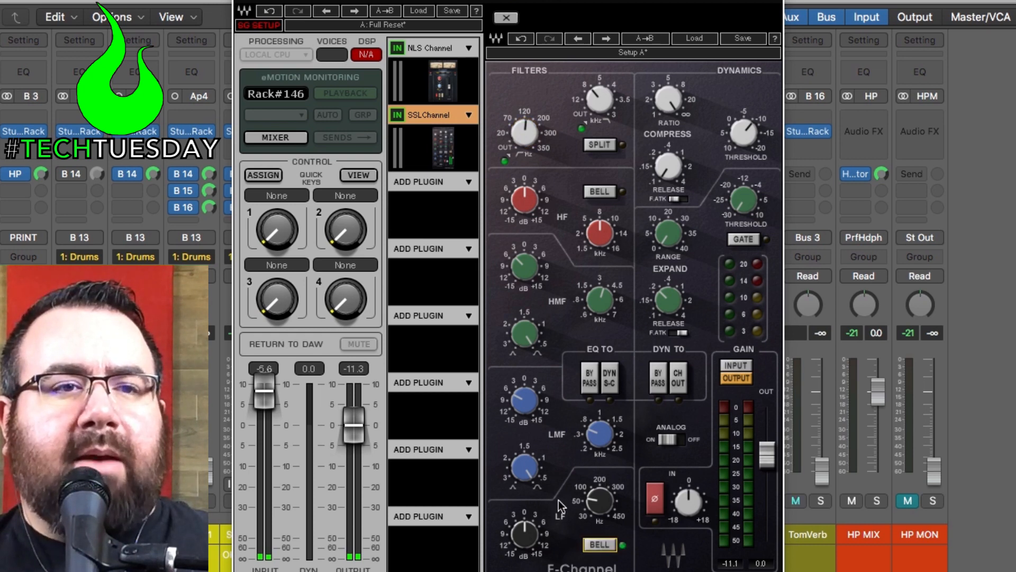
drag(602, 506, 601, 503)
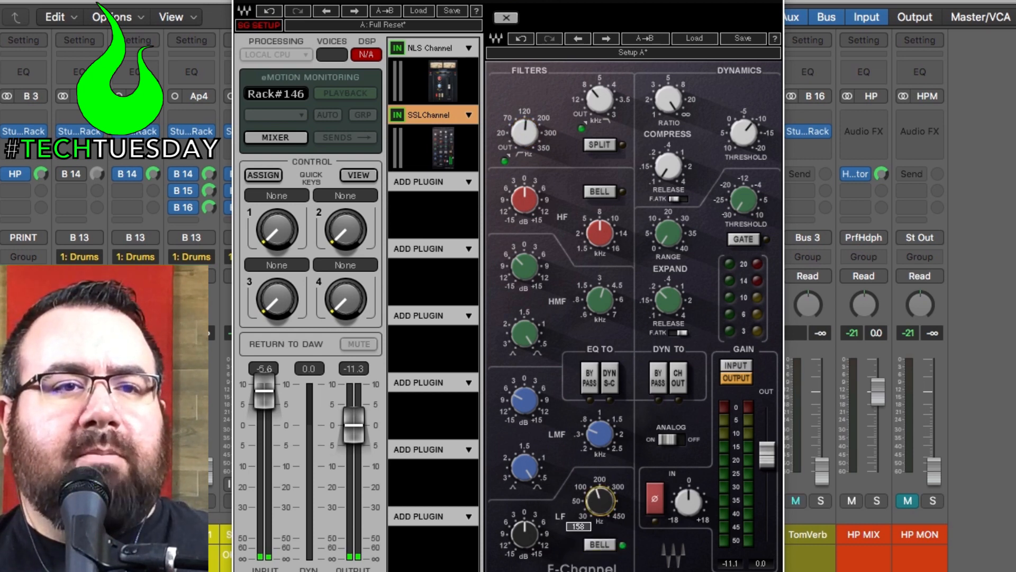
drag(525, 544, 525, 501)
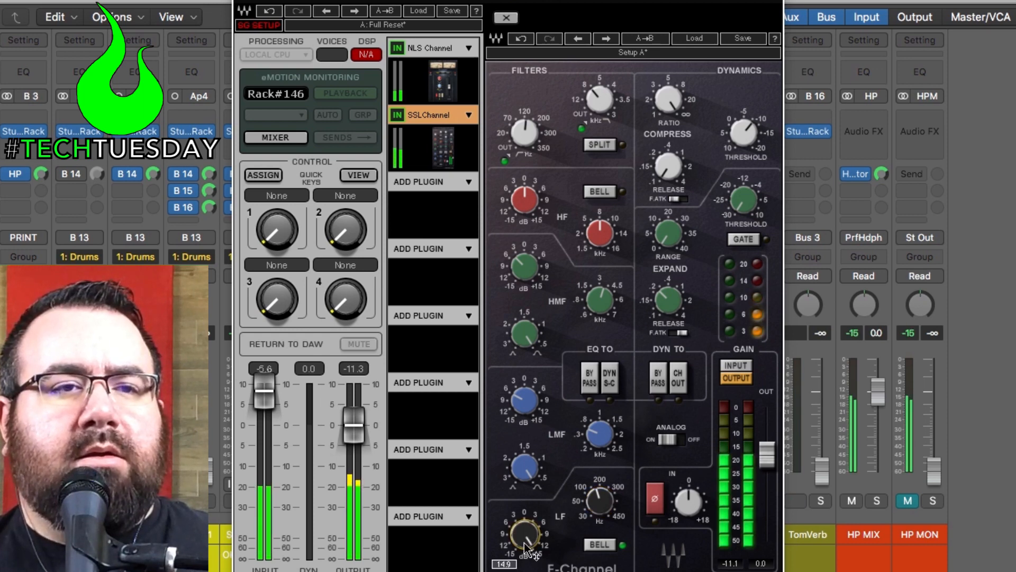
drag(600, 500, 600, 514)
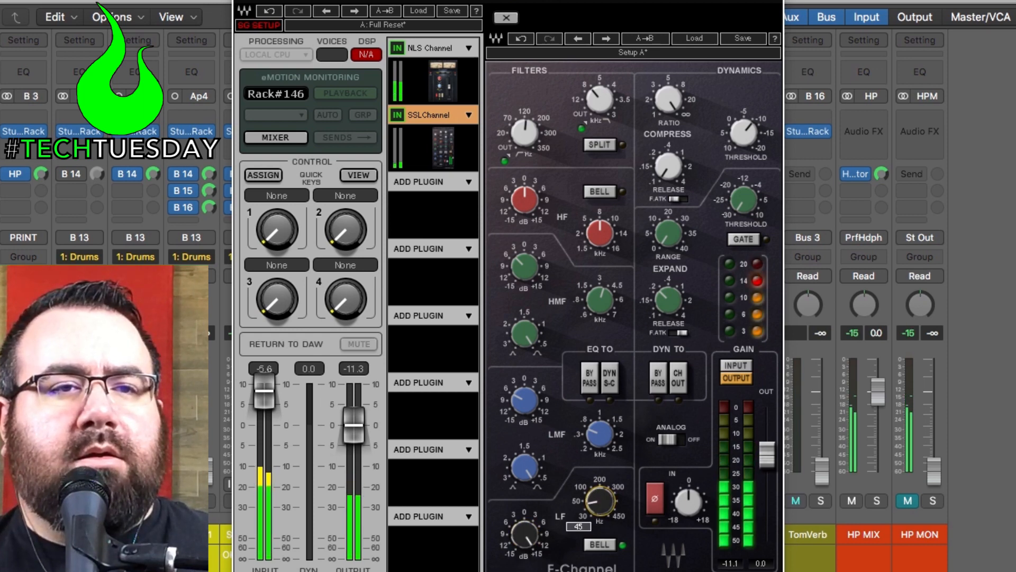
drag(524, 534, 525, 553)
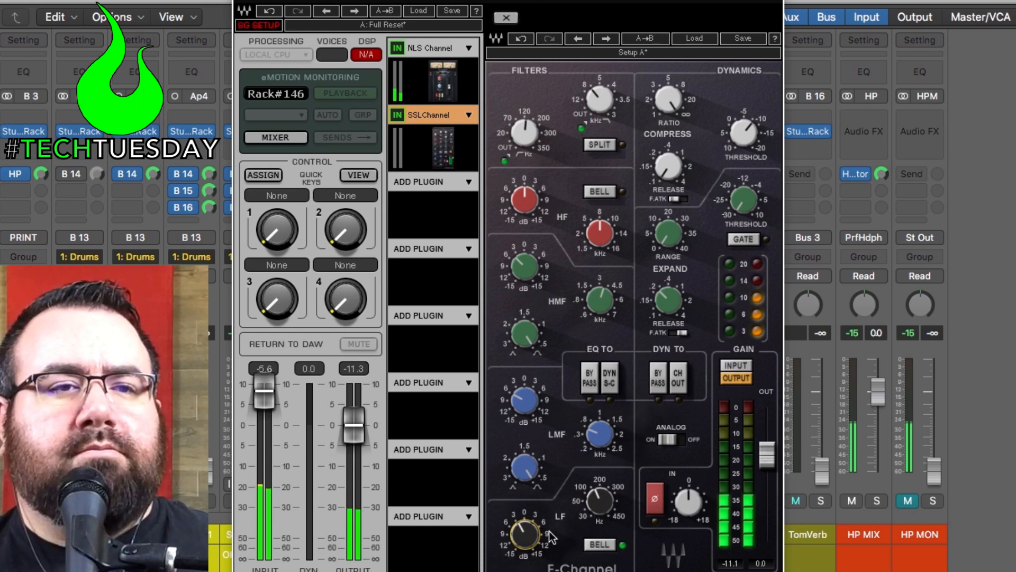
click(589, 384)
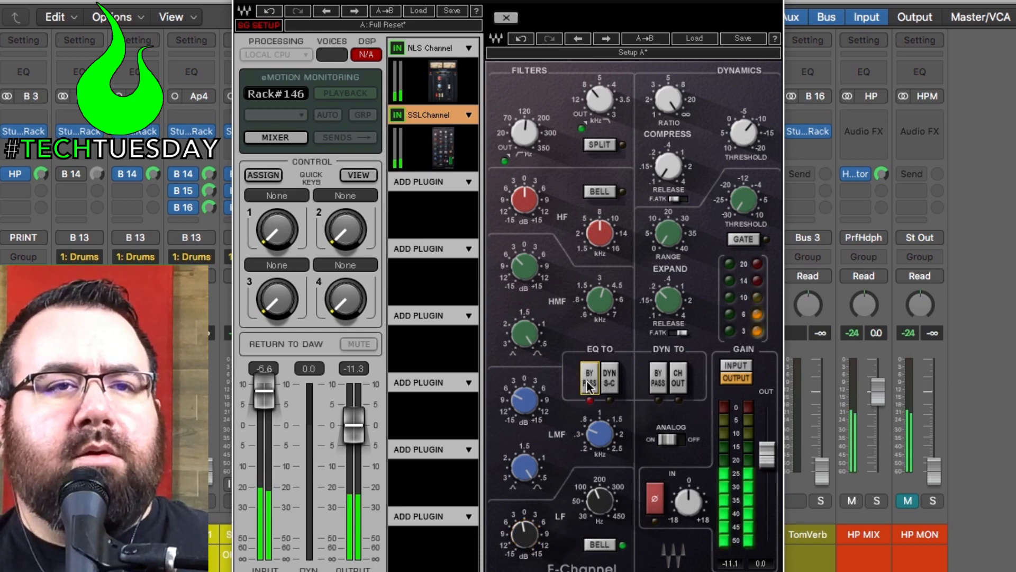
click(589, 385)
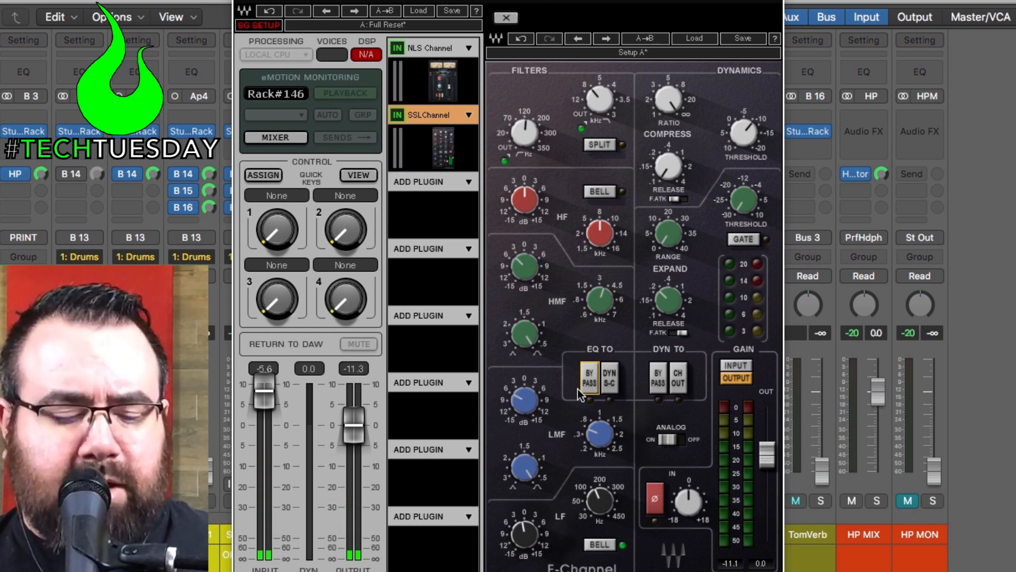
Add the S1 Imager from the Sound Field plug-ins to the rack slot after SSLChannel
click(461, 186)
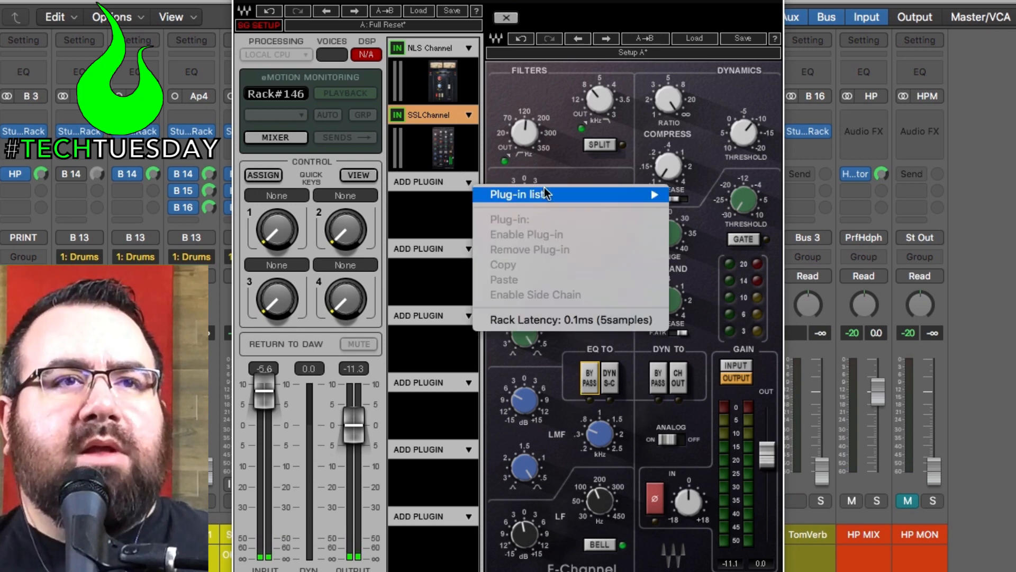
mouse_move(544, 191)
mouse_move(715, 269)
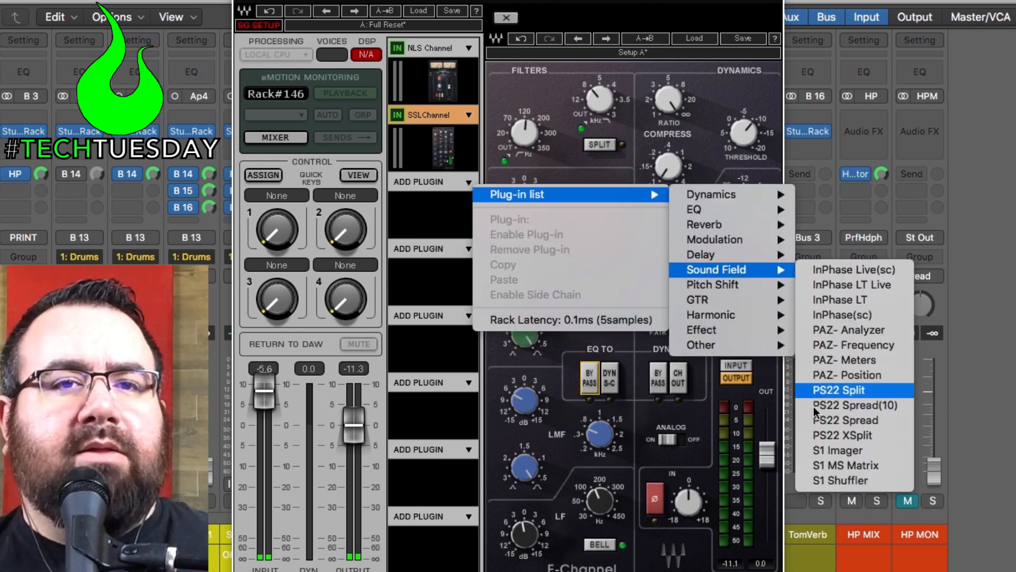
click(818, 450)
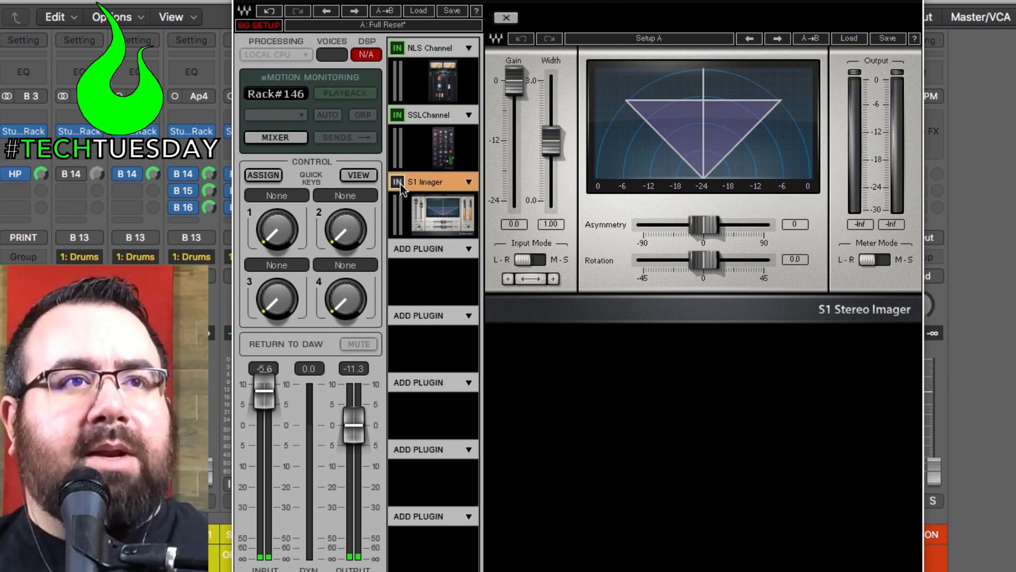
Close the rack window and bypass StudioRack on ROOM LR to audition the track with only the TC 8210
key(super+w)
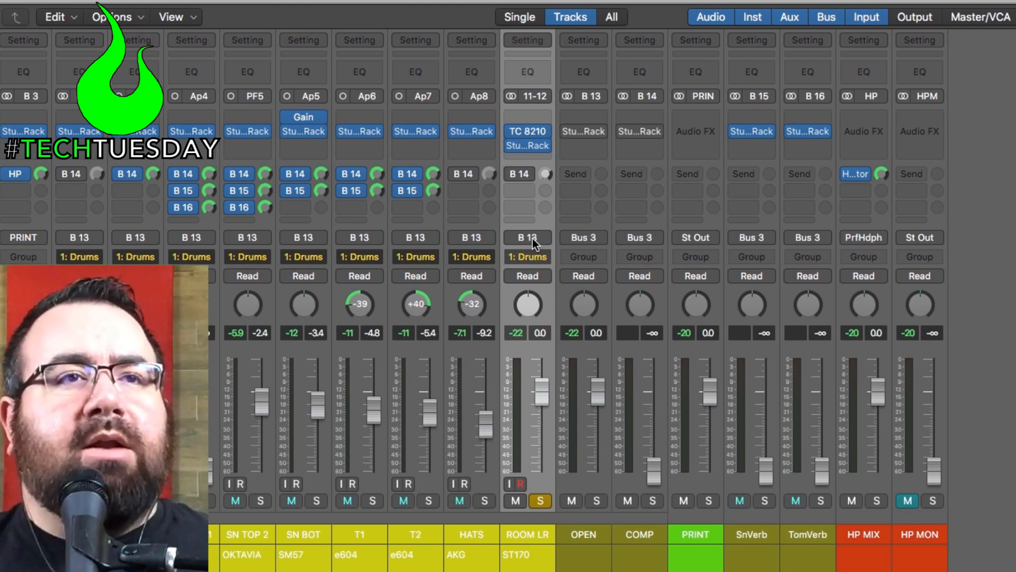
mouse_move(512, 148)
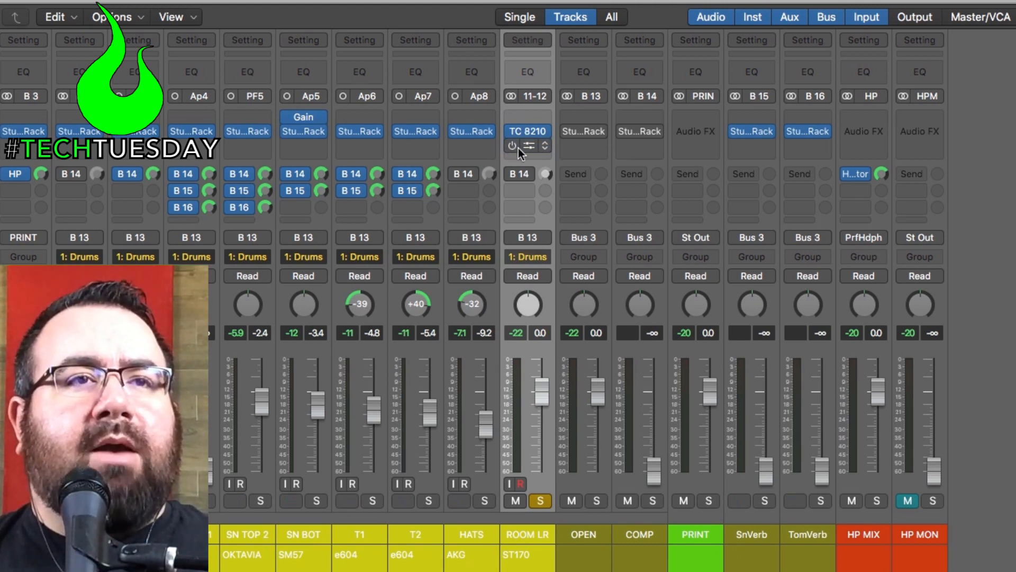
key(space)
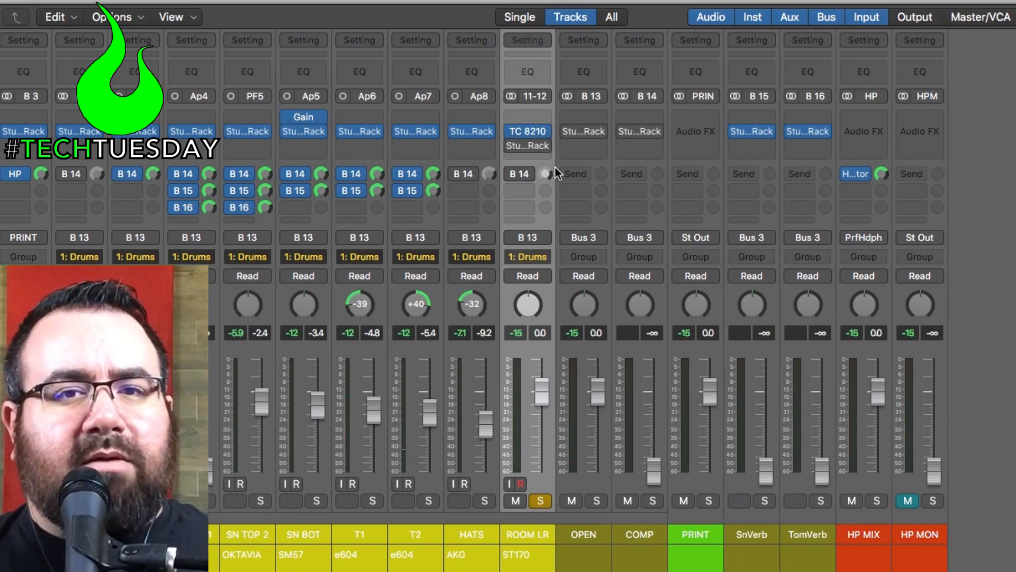
Open the TC 8210 on ROOM LR and switch its window from generic controls to its own graphical view
click(529, 132)
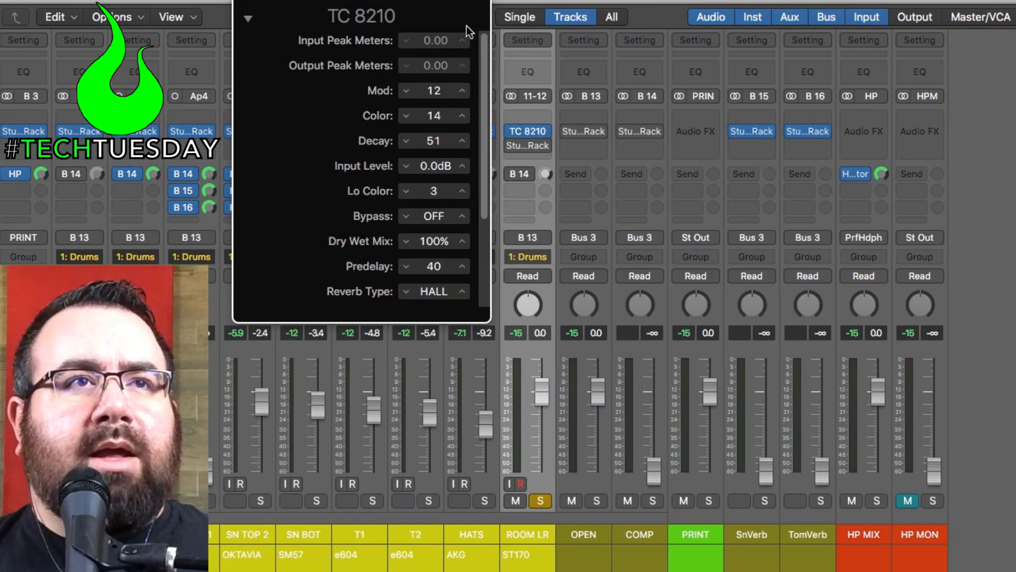
drag(478, 5, 478, 61)
click(420, 46)
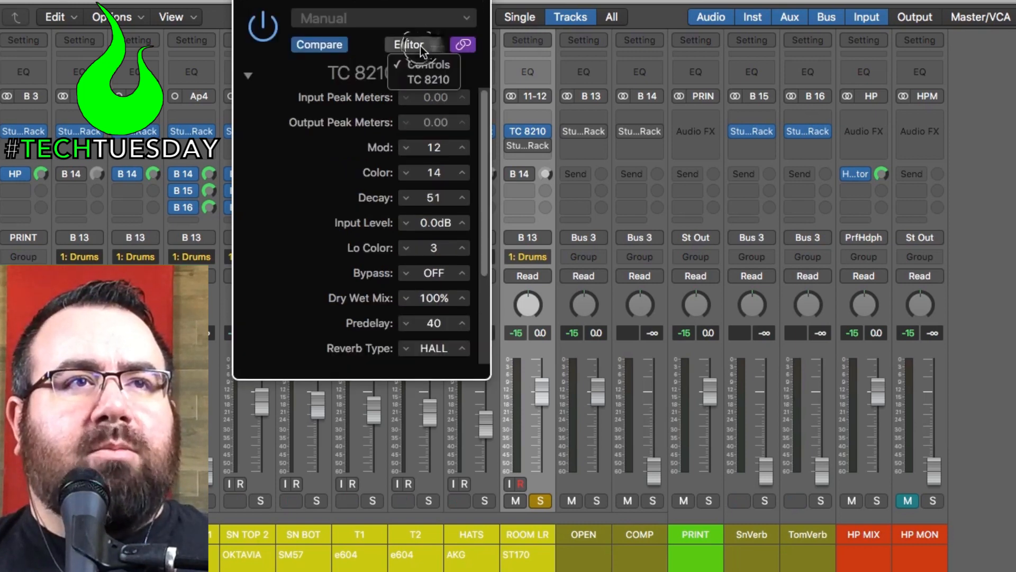
click(431, 83)
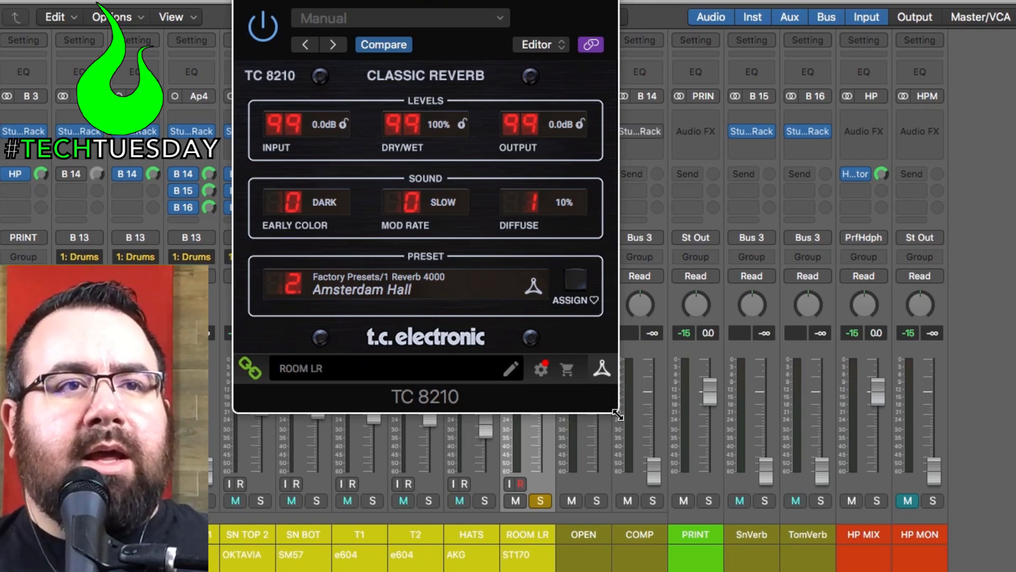
Save the TC 8210 settings as the user preset Faux Drum Room, replacing the existing file, and close the plug-in
click(469, 285)
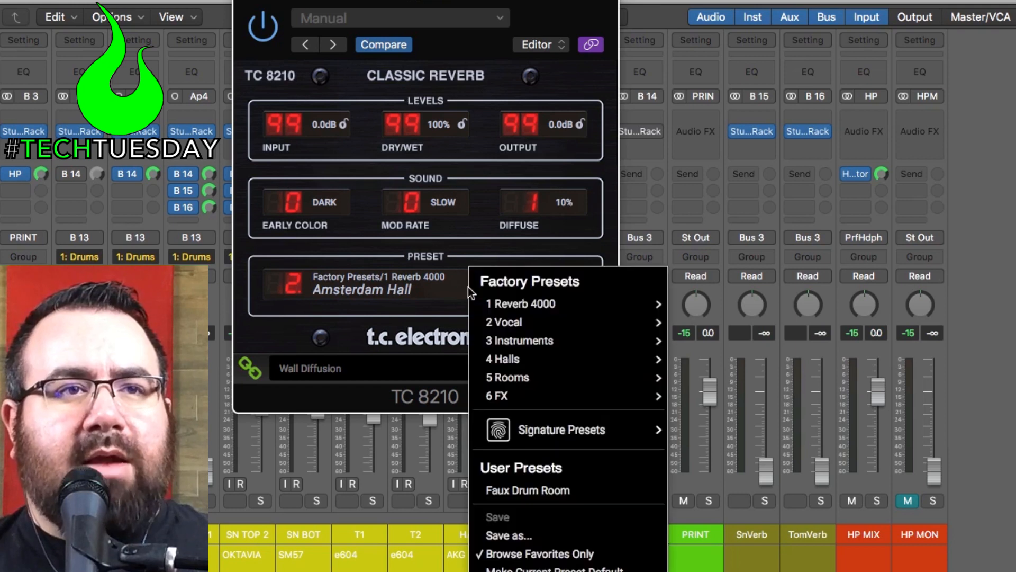
click(573, 534)
click(501, 126)
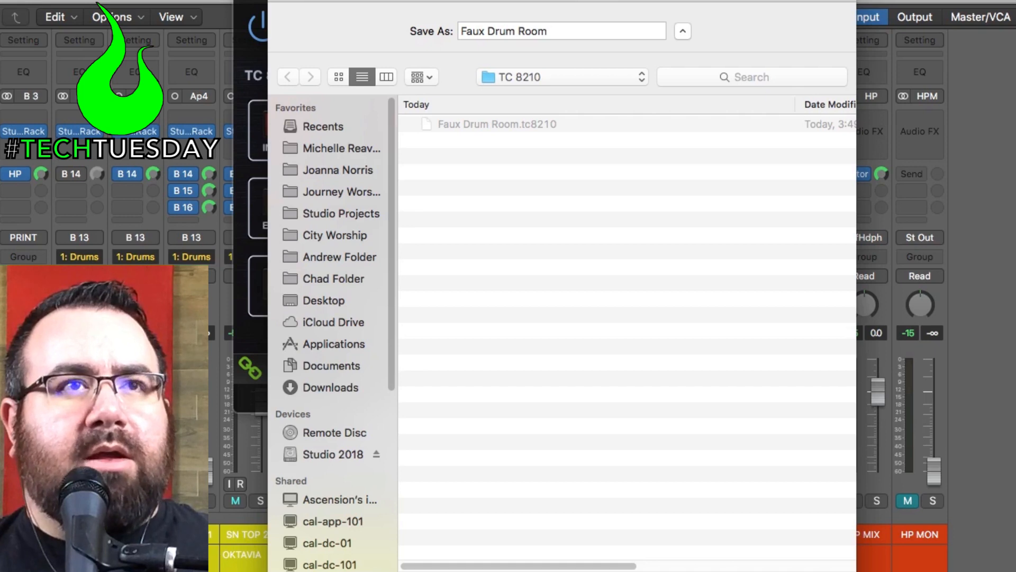
key(Return)
click(672, 109)
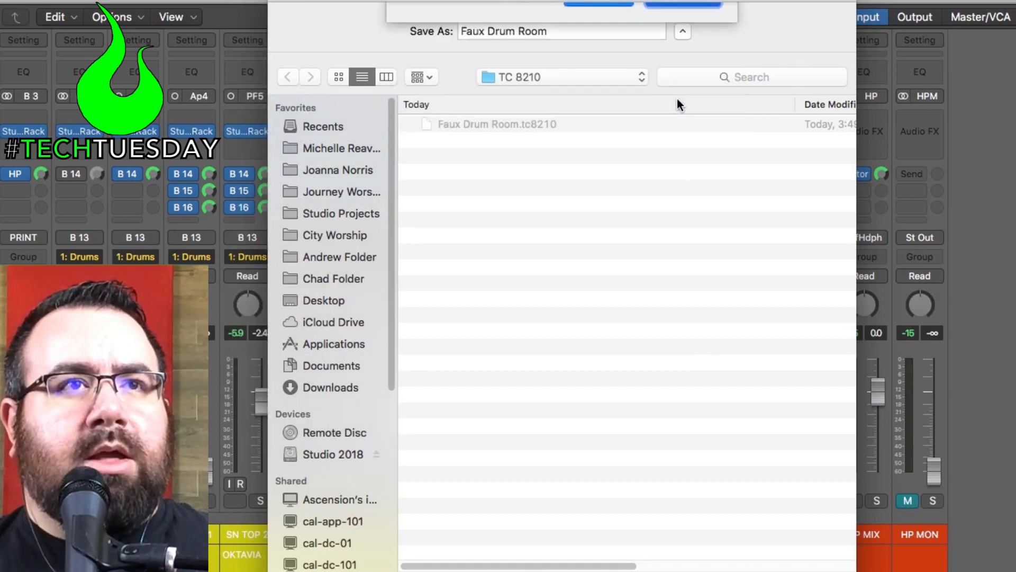
key(super+w)
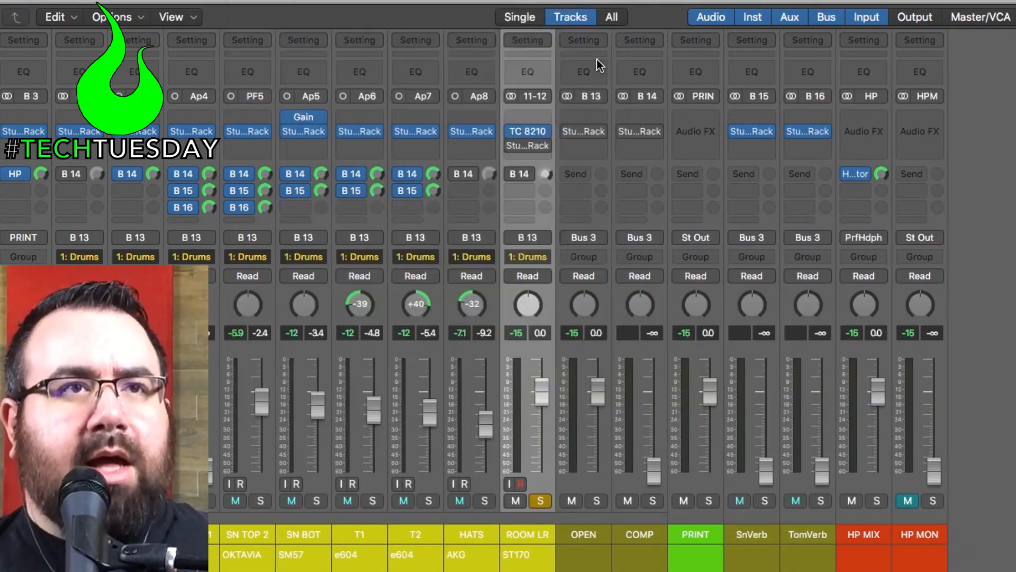
Replace the stereo TC 8210 on ROOM LR with its Dual Mono version and check its L and R sides
click(544, 132)
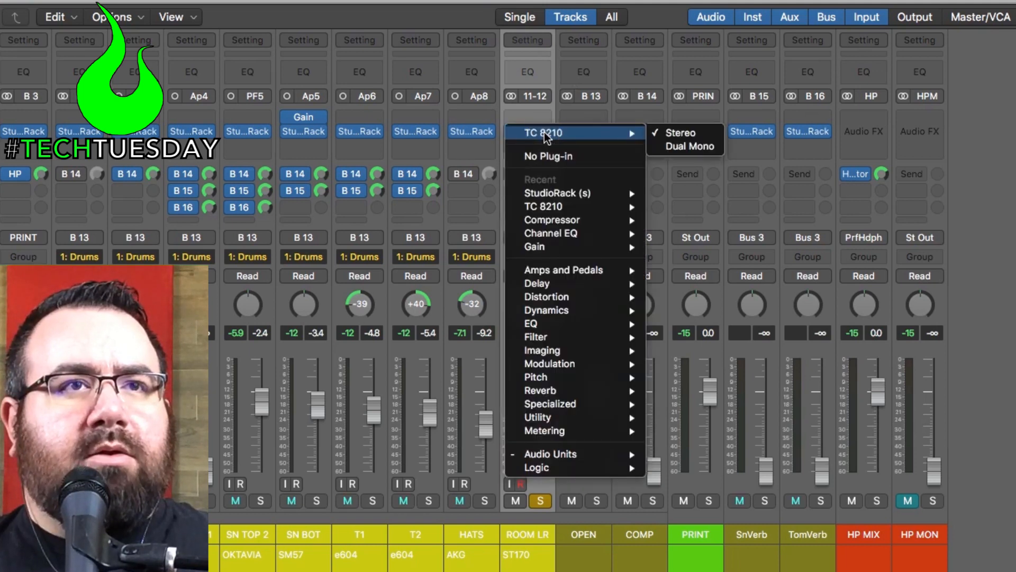
click(677, 145)
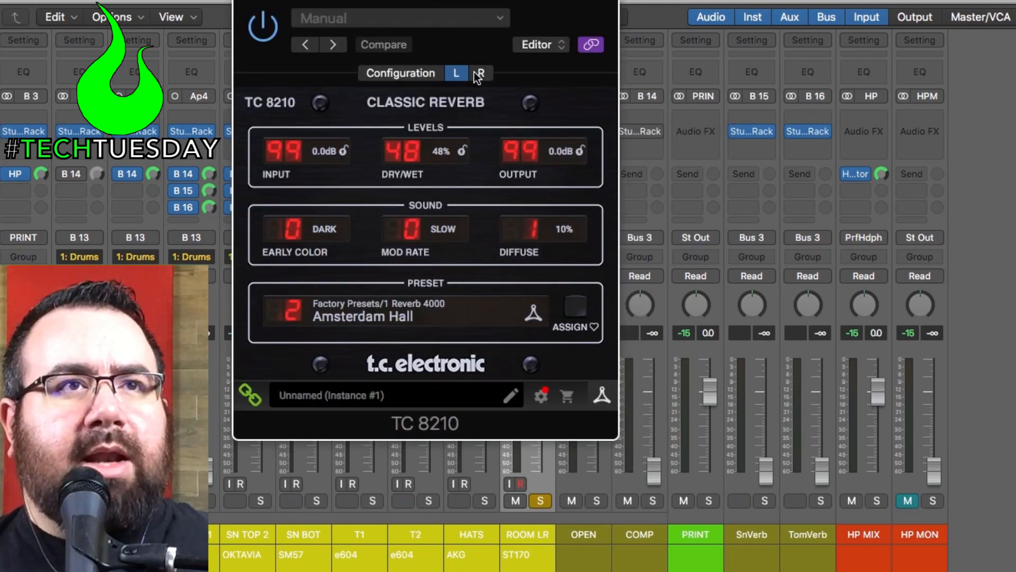
click(464, 74)
click(456, 75)
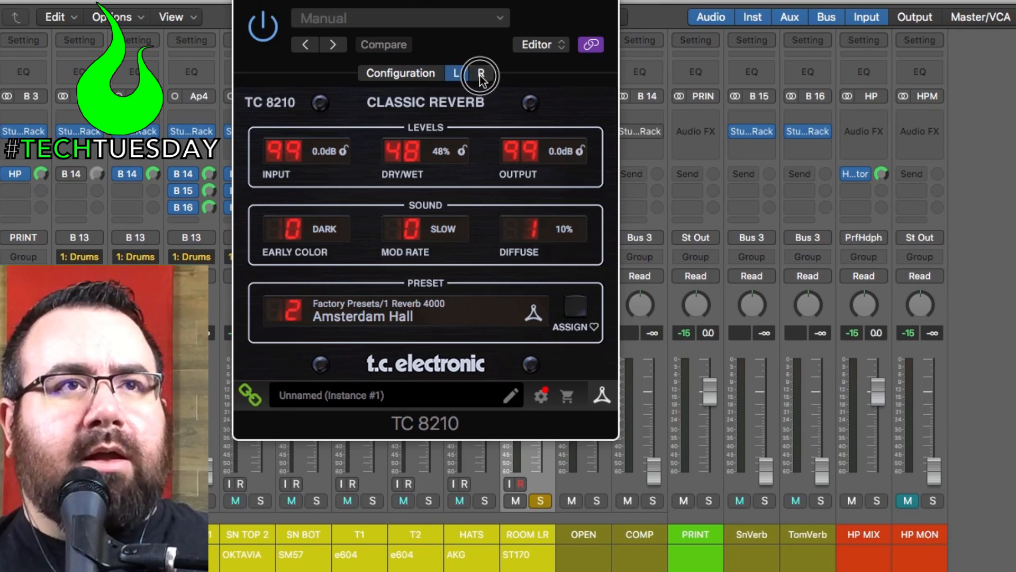
click(459, 78)
Load the Faux Drum Room user preset on both the L and R sides of the dual mono TC 8210
click(448, 309)
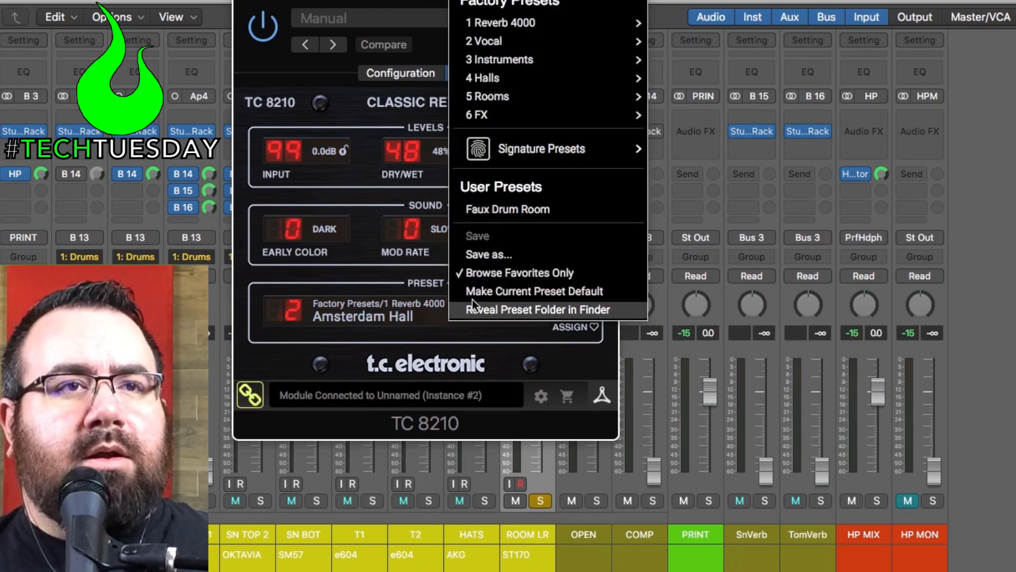
click(532, 208)
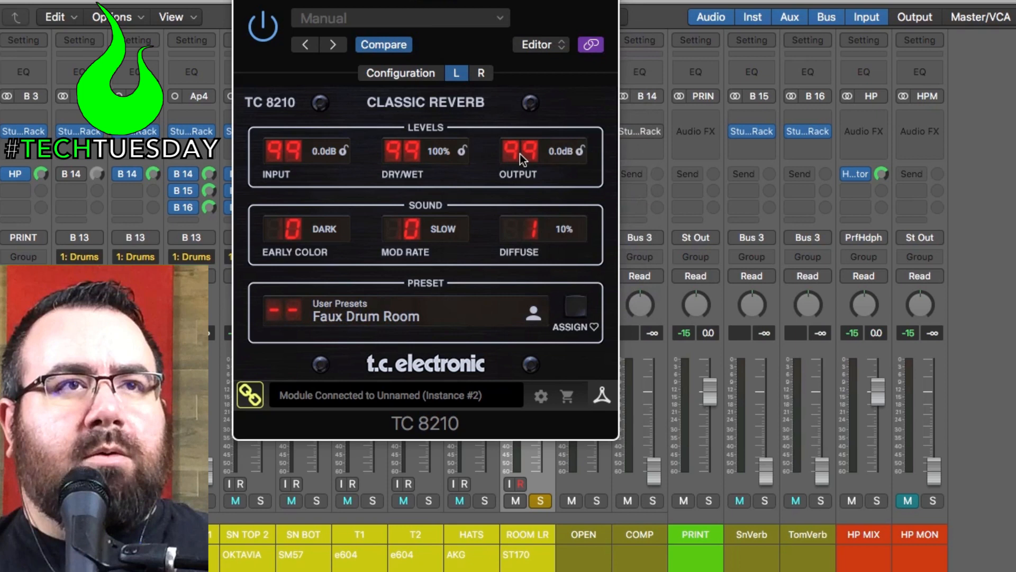
click(483, 75)
click(448, 319)
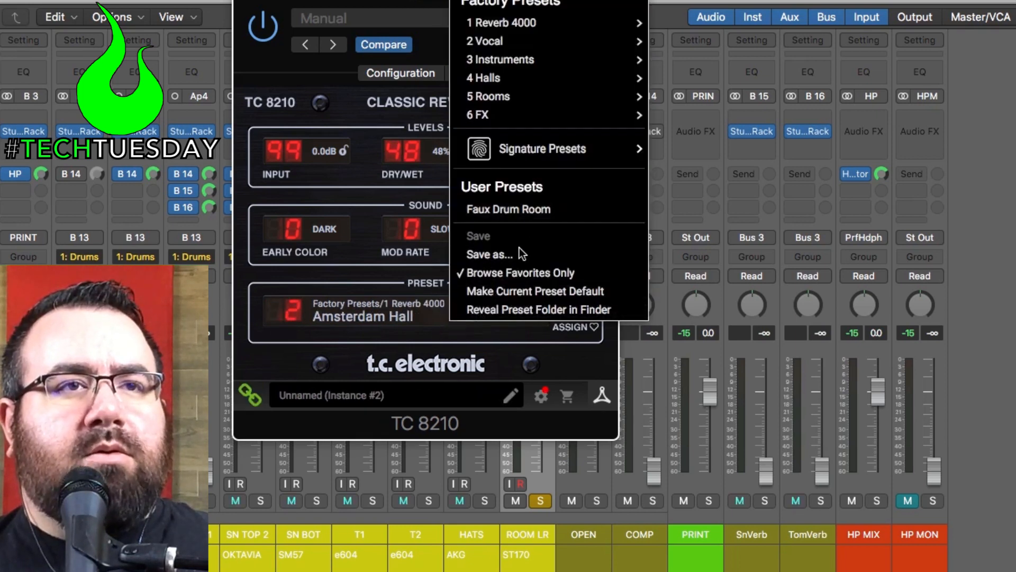
click(516, 206)
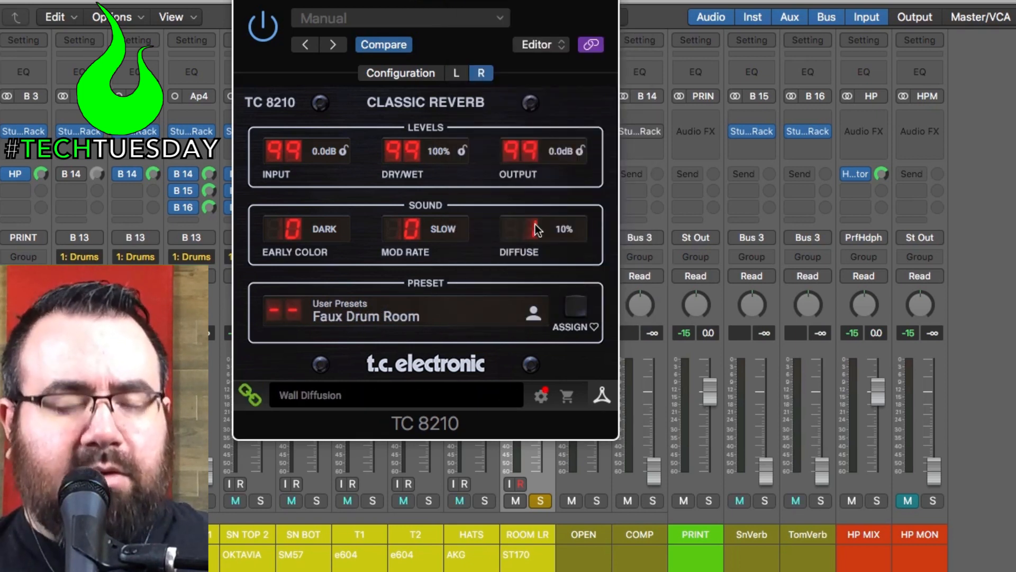
Audition ROOM LR through the dual mono TC 8210, stop playback, and close the plug-in window
key(space)
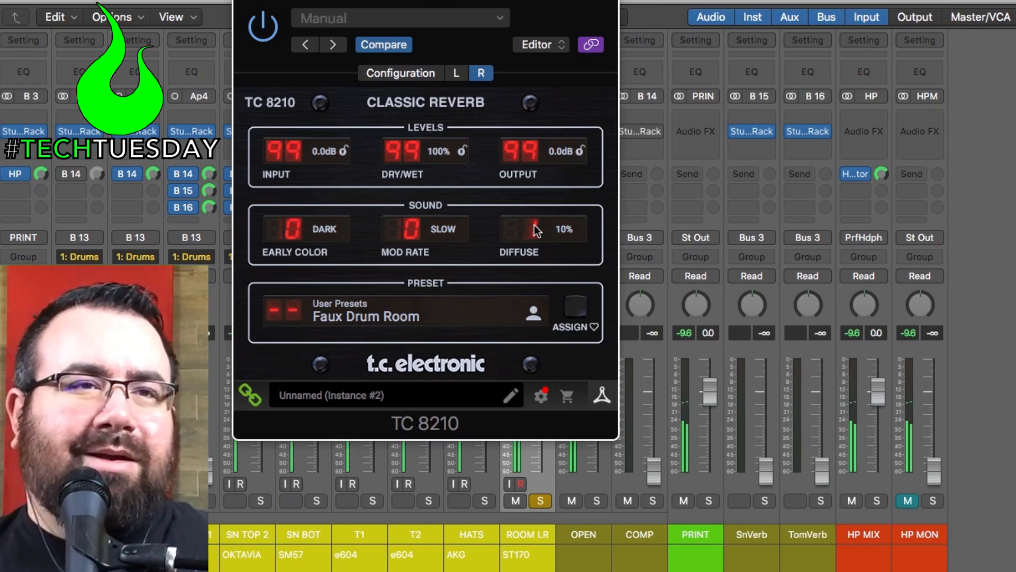
key(space)
key(super+w)
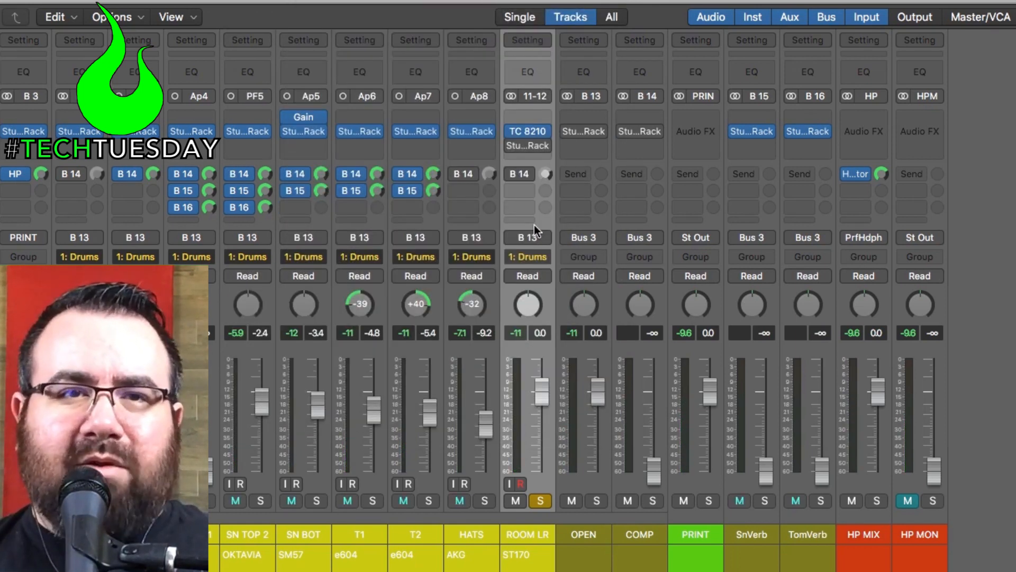
mouse_move(516, 144)
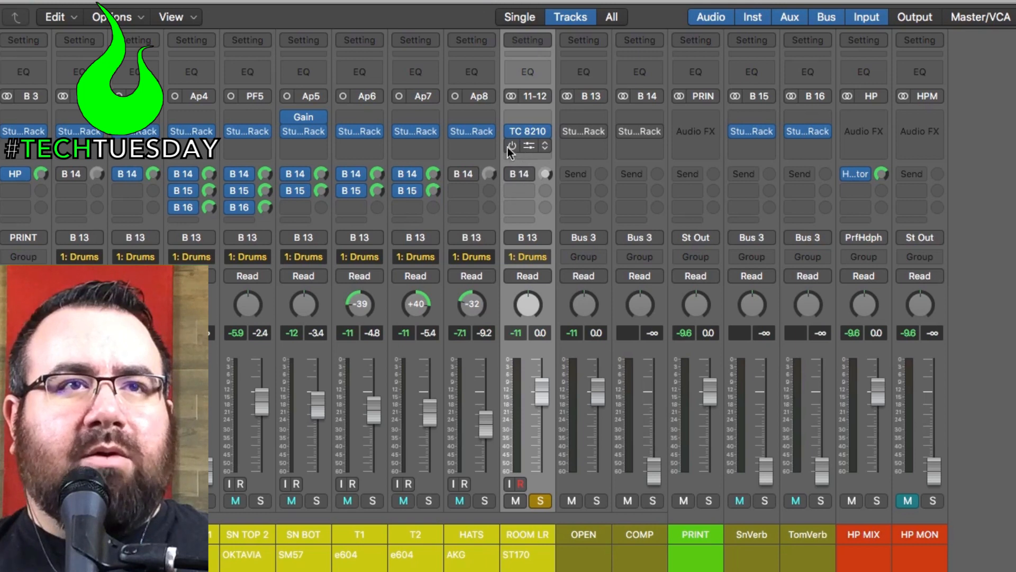
Enable the S1 Stereo Imager in ROOM LR's StudioRack and start playback
click(522, 147)
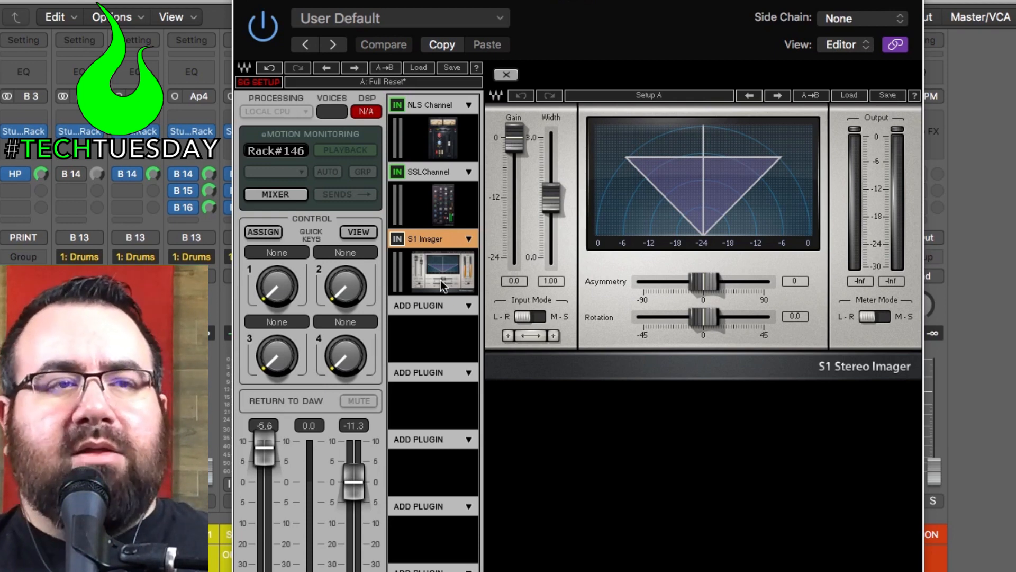
click(397, 239)
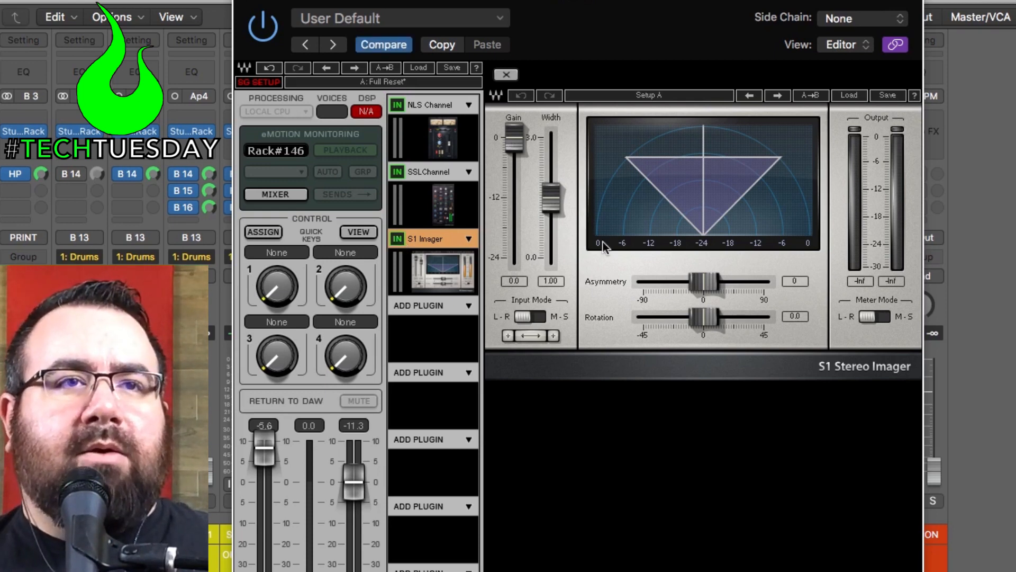
key(space)
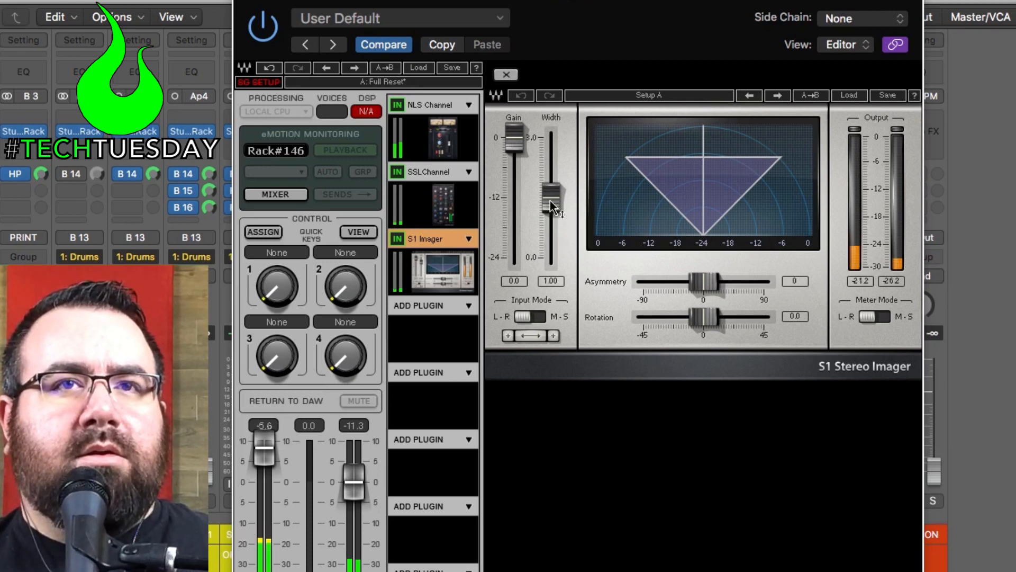
Audition the S1 Imager's width at 3.00, 0.00 and 1.00, set it to 0.76, and close the StudioRack window
drag(551, 201, 550, 142)
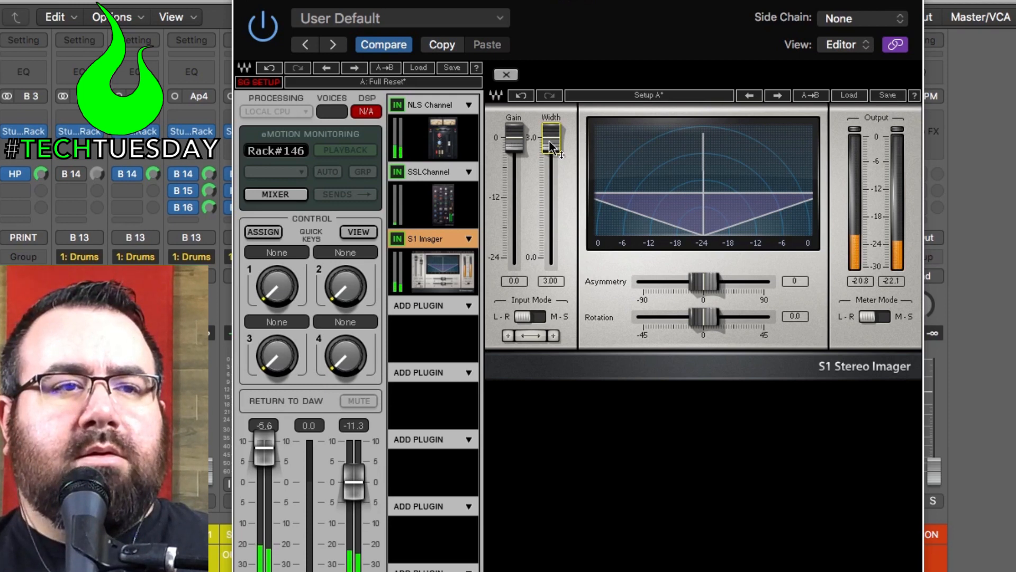
drag(551, 145, 551, 258)
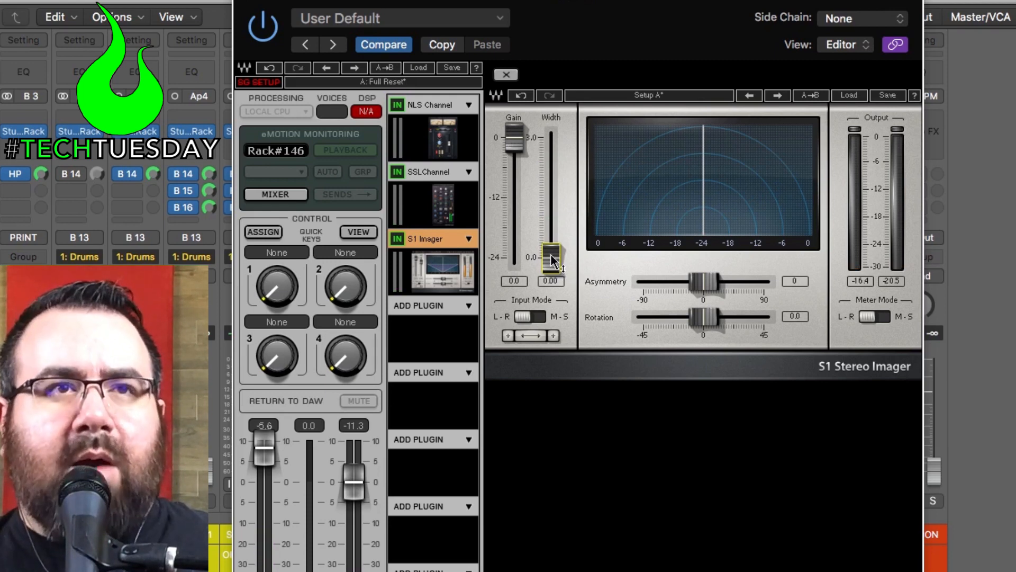
drag(552, 259, 551, 194)
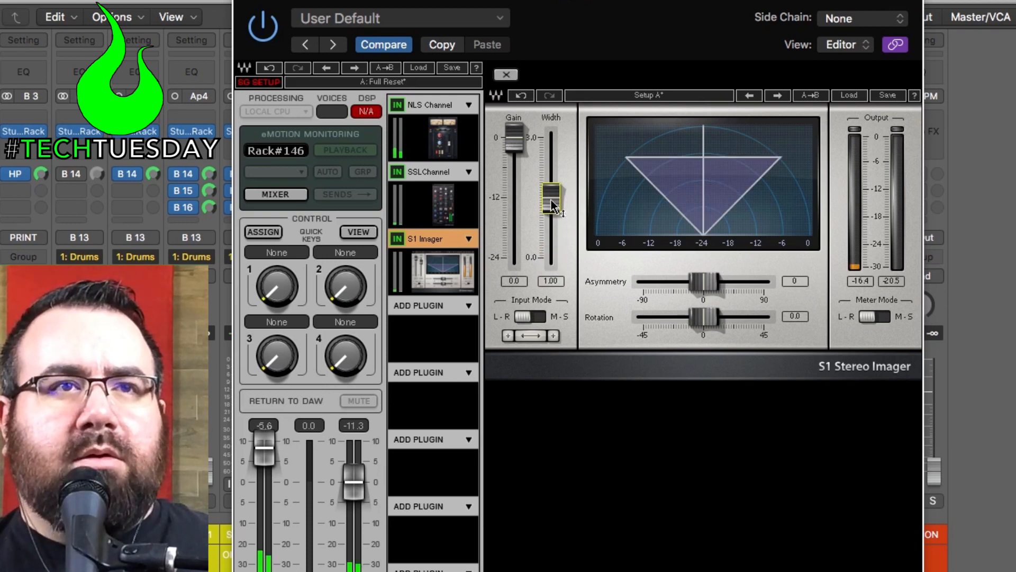
mouse_move(551, 199)
mouse_down()
mouse_move(551, 217)
mouse_move(551, 195)
mouse_move(551, 208)
mouse_up()
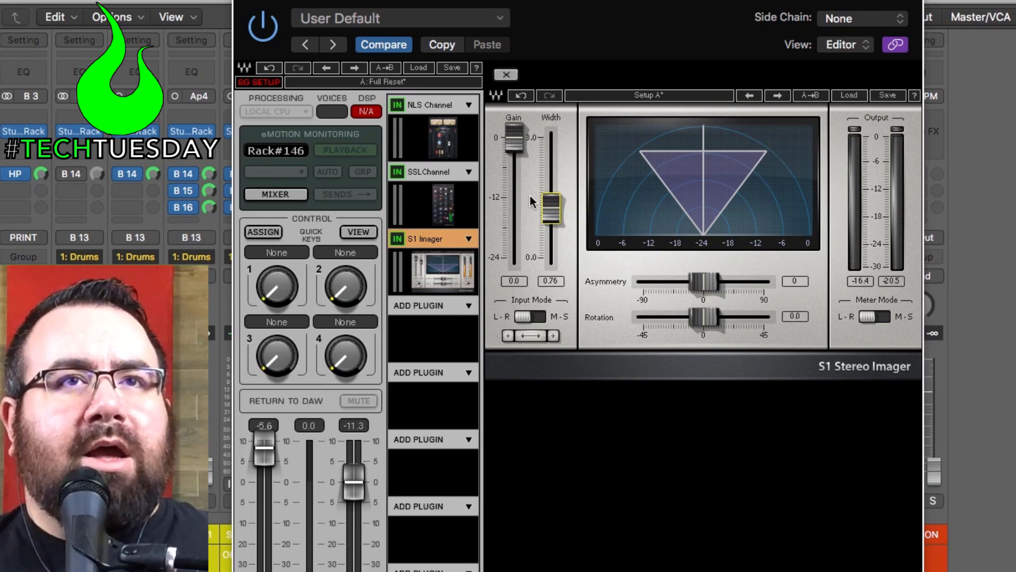
key(super+w)
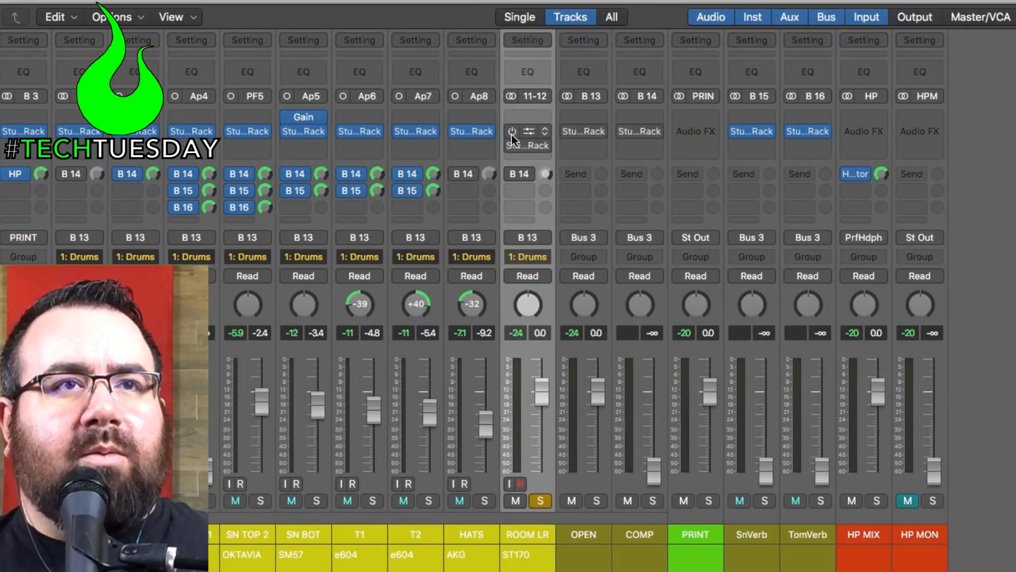
Play the soloed ROOM LR track while comparing it with the TC 8210 and StudioRack bypassed and active, leaving both on
key(space)
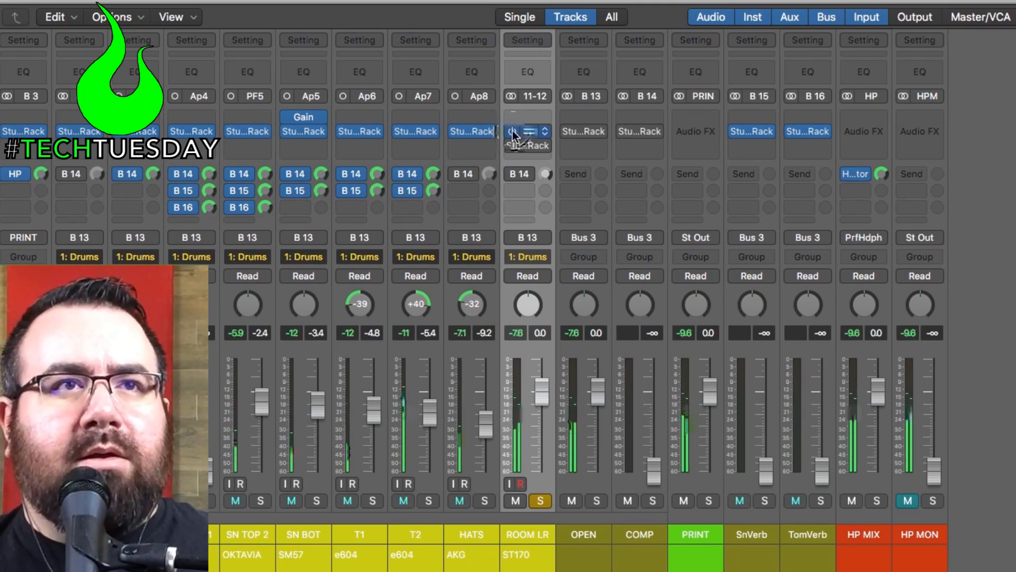
click(512, 132)
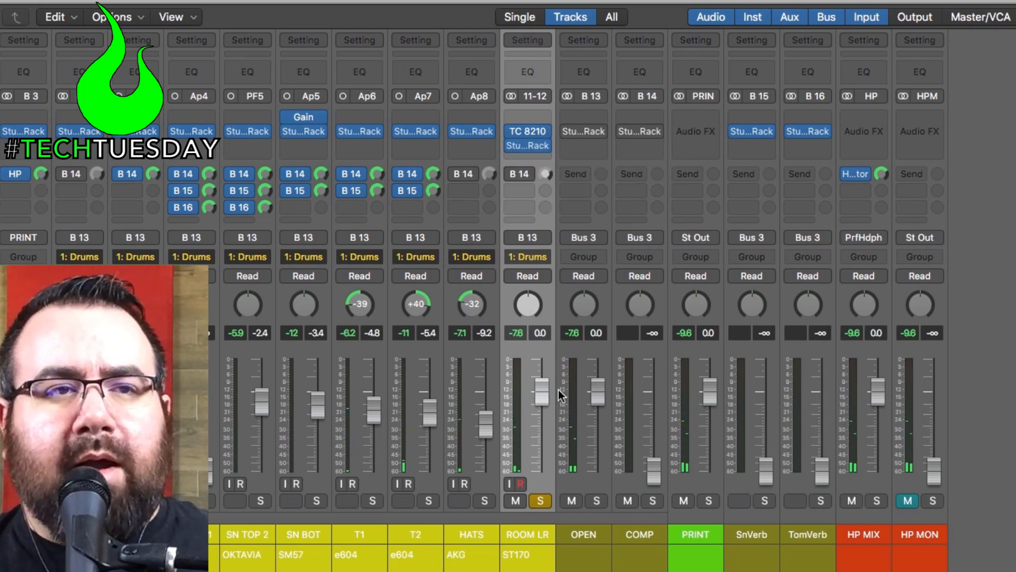
Unsolo ROOM LR and blend its fader up from silence to -13.6 dB in the full mix, comparing with the track muted
drag(541, 391, 533, 534)
click(539, 500)
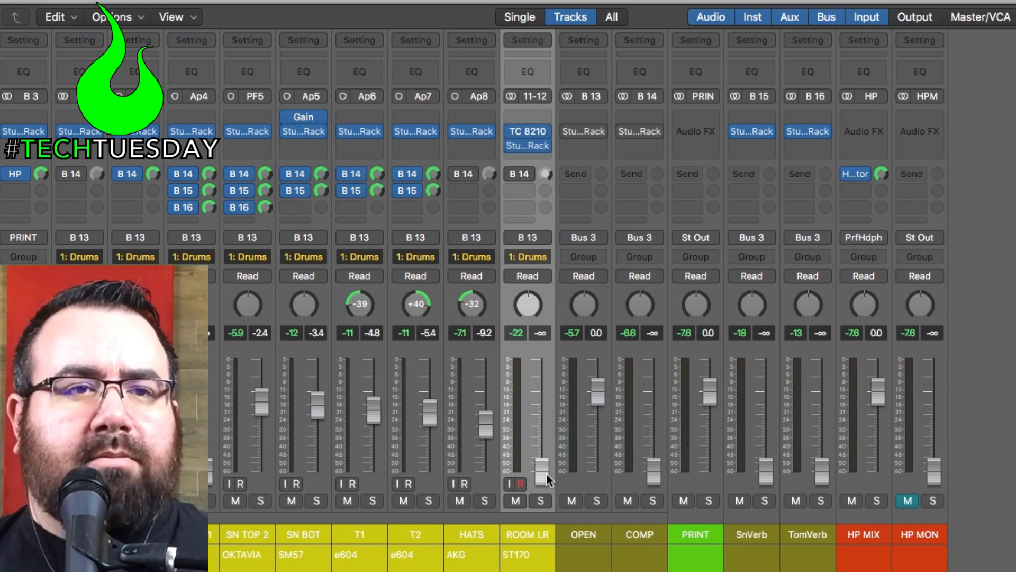
drag(547, 474, 541, 408)
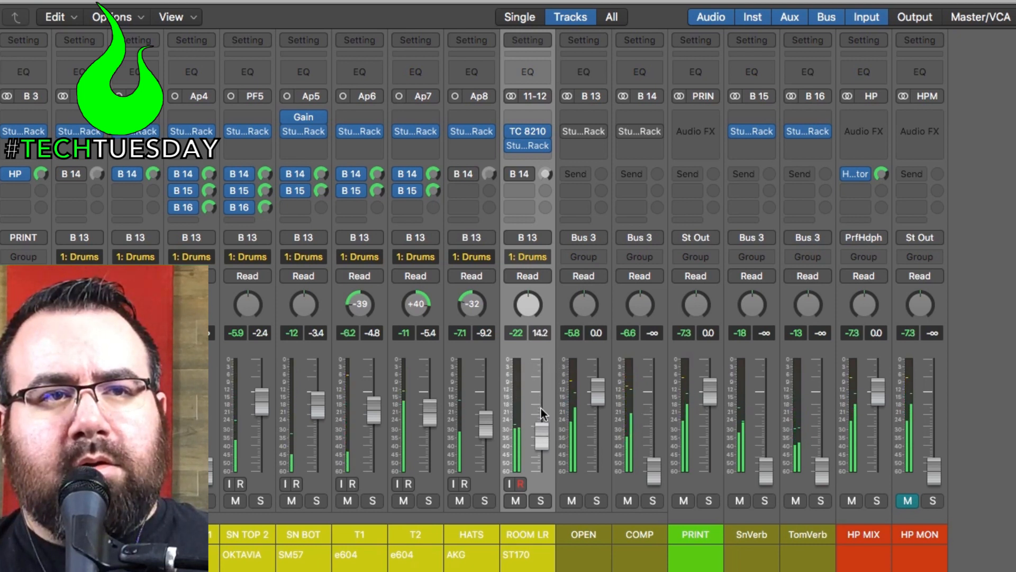
click(514, 501)
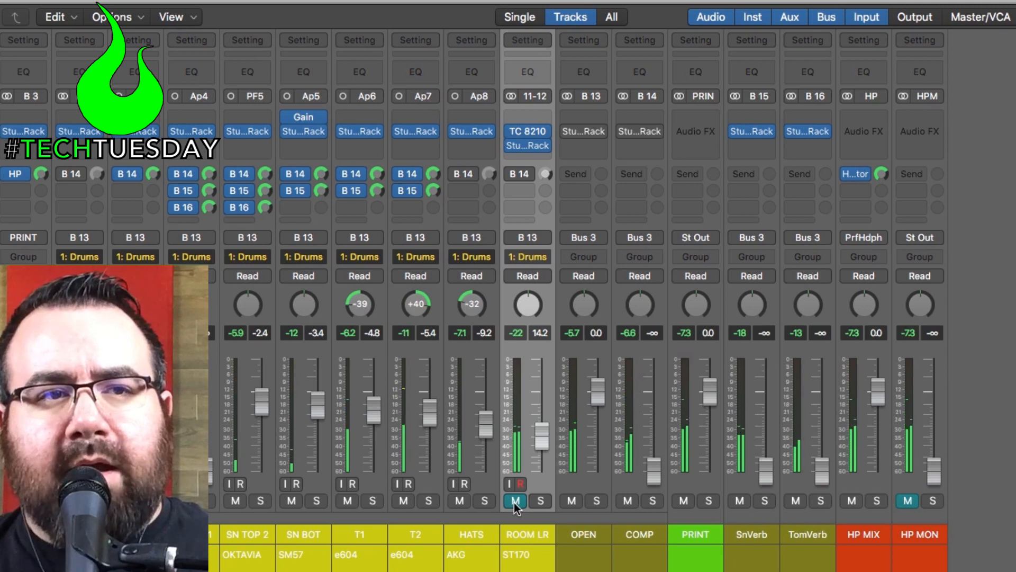
click(515, 501)
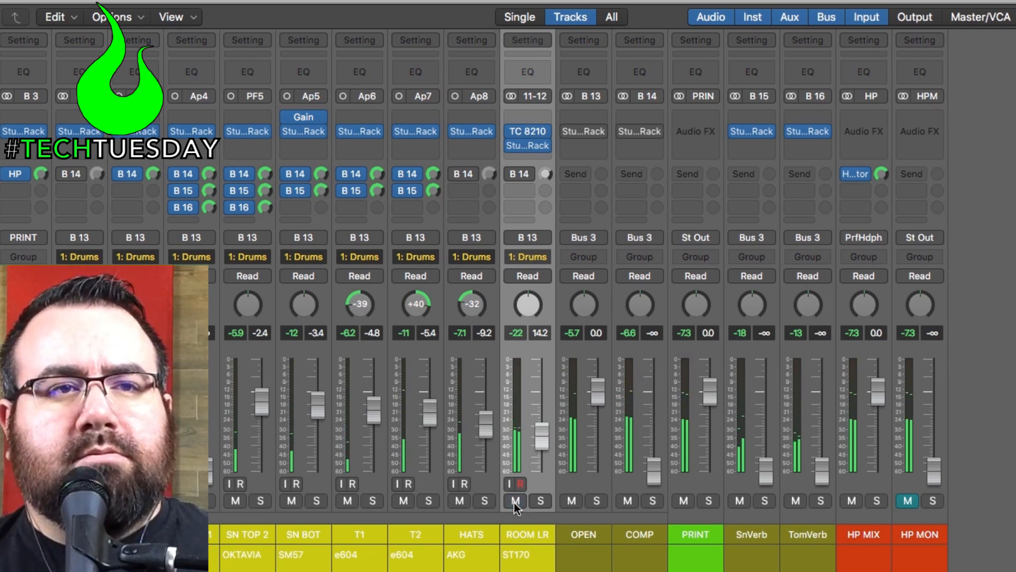
drag(541, 445, 542, 444)
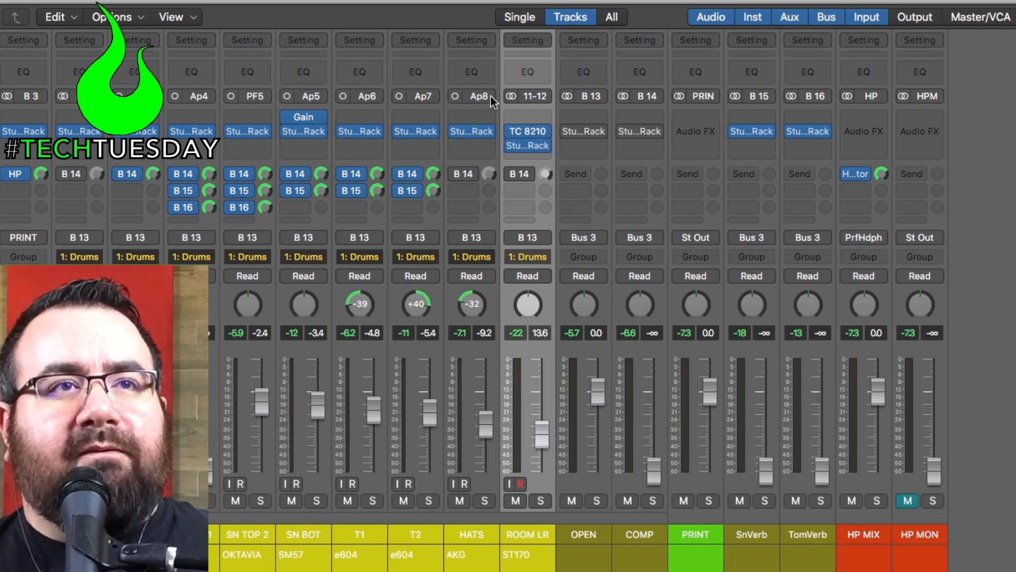
Insert a Compressor above the TC 8210 on ROOM LR and set its side chain to Audio 5 - SN TOP 1
click(526, 116)
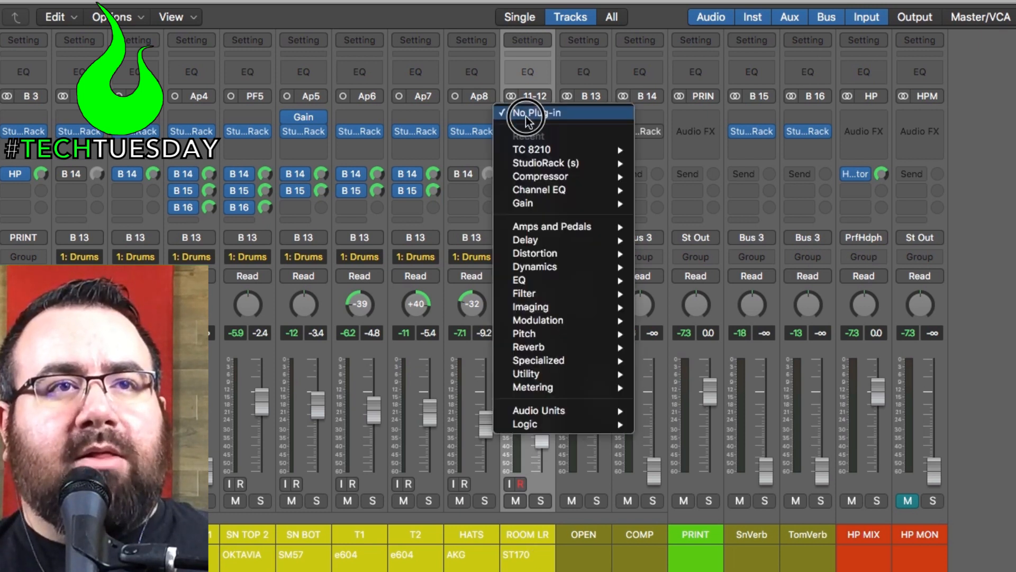
click(579, 178)
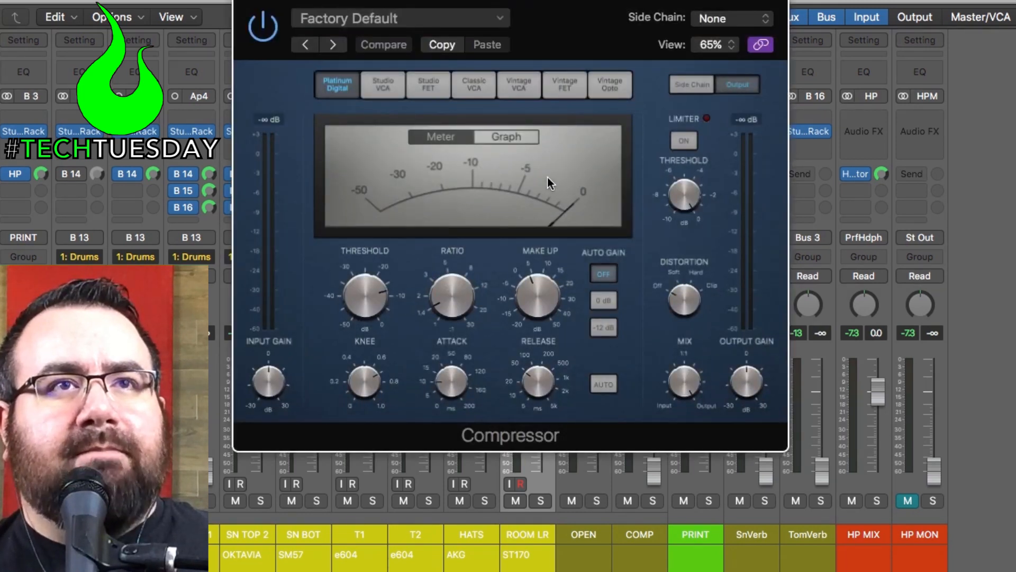
click(725, 22)
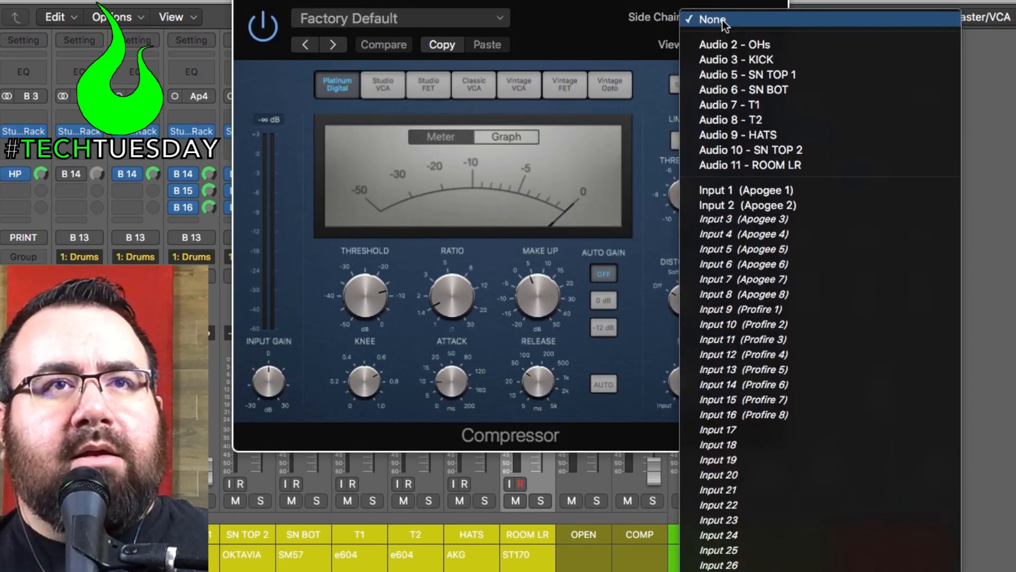
click(761, 70)
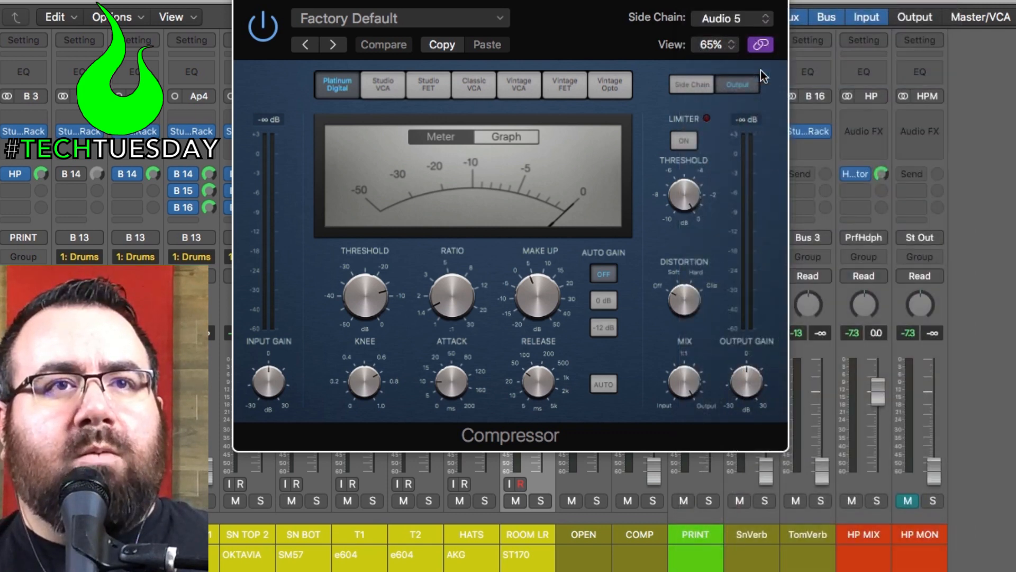
Reset the Compressor's make-up gain to its default, raise the ratio to 30:1, and set the attack to 0 ms
alt+click(540, 286)
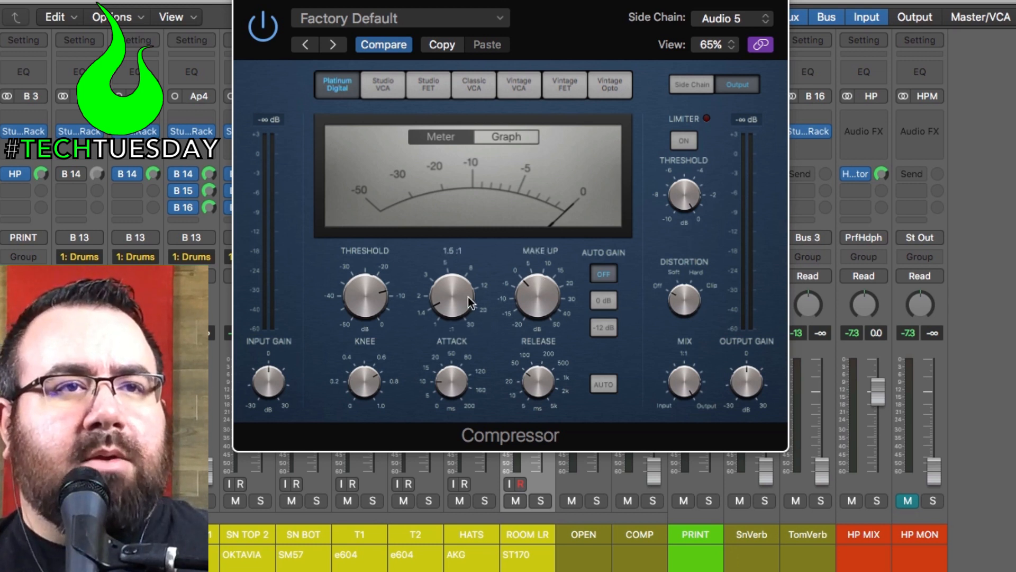
drag(468, 298, 430, 28)
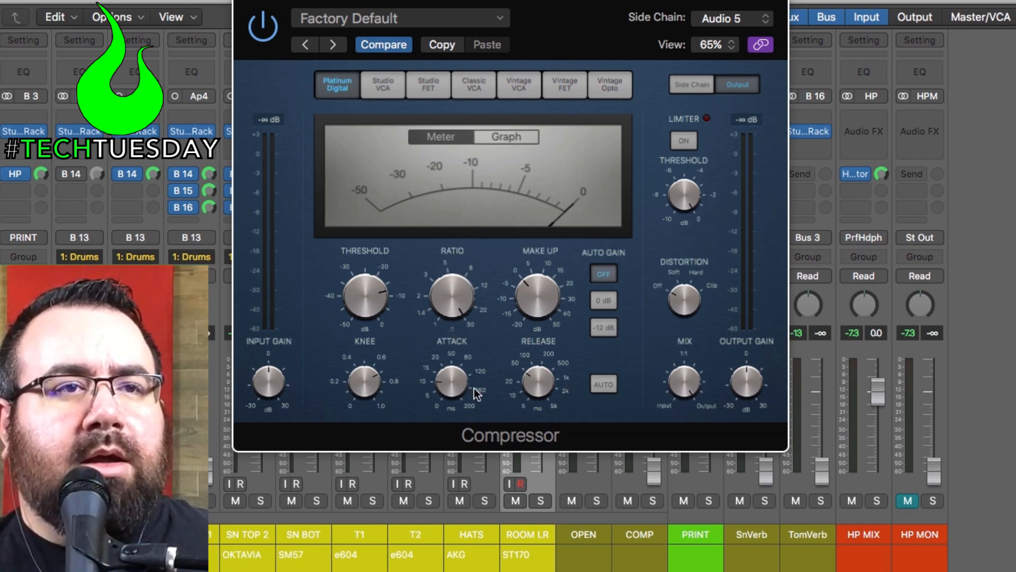
drag(459, 380, 476, 559)
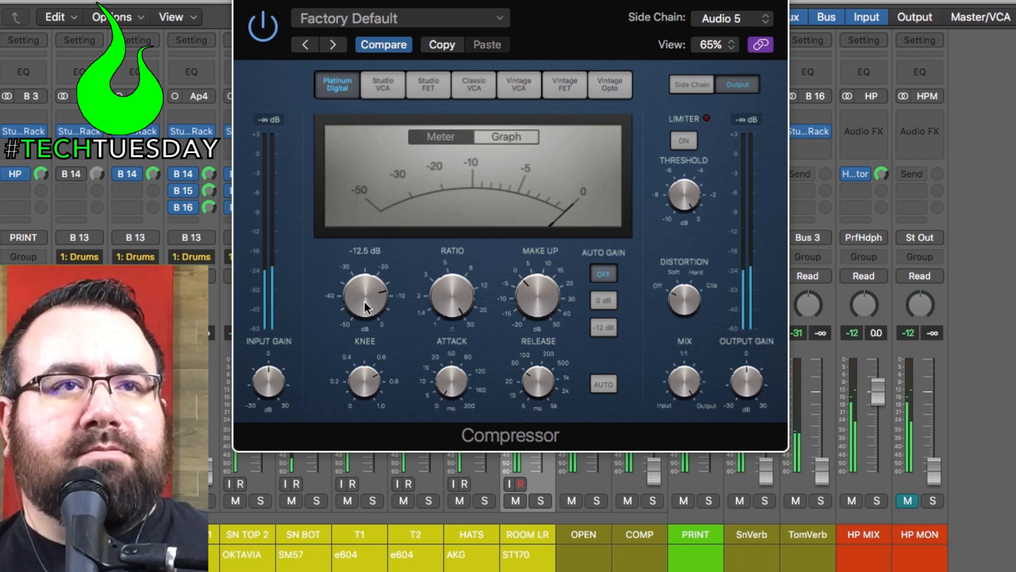
Lower the Compressor's threshold to -39.0 dB during playback and close the plug-in window
drag(364, 301, 369, 369)
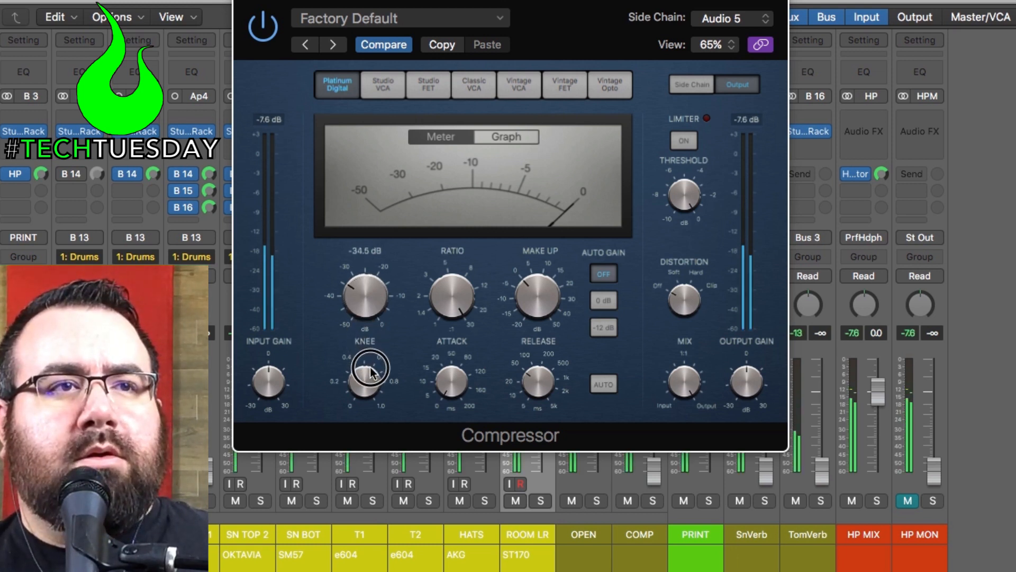
drag(364, 297, 365, 310)
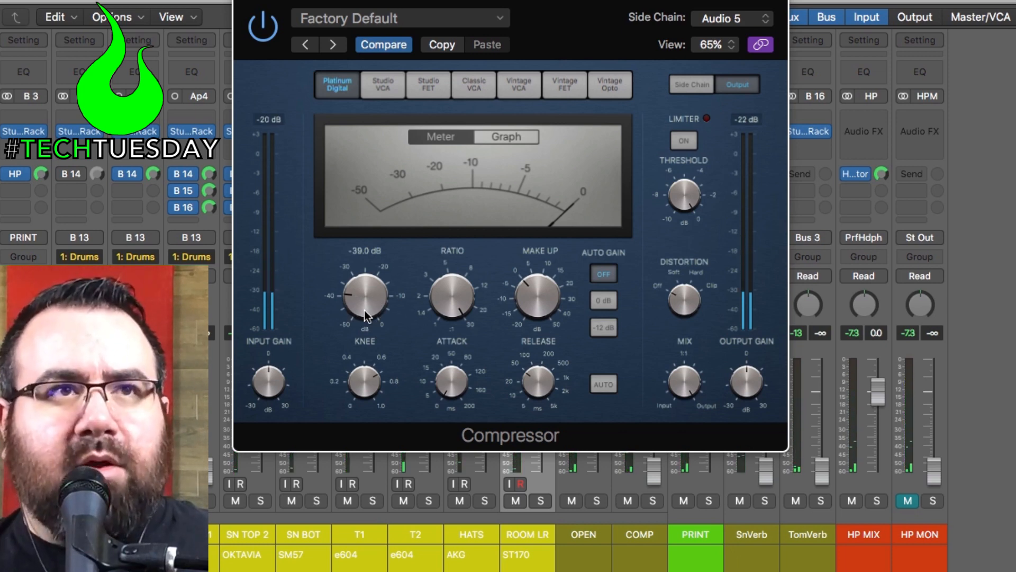
key(super+w)
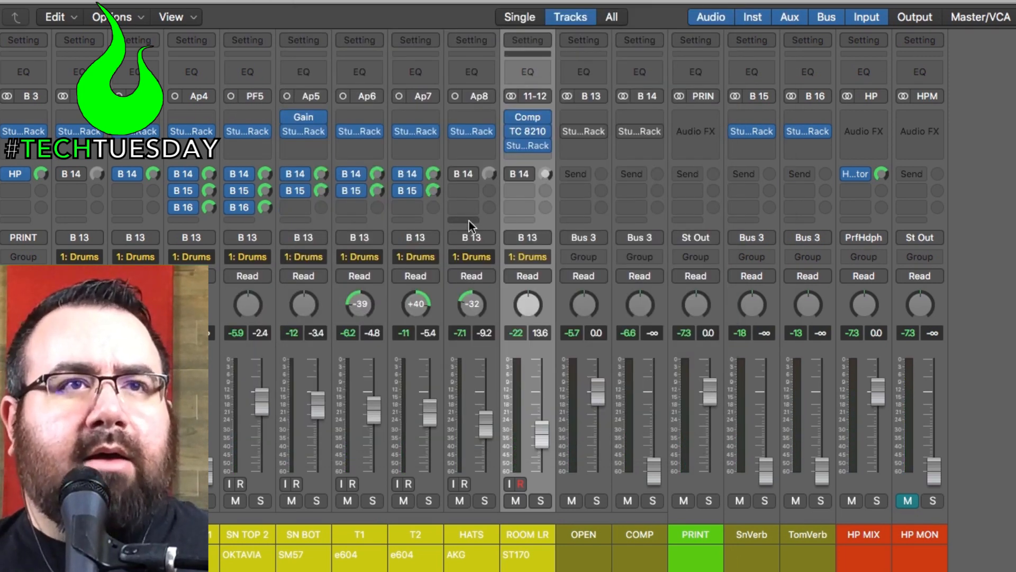
Solo ROOM LR and bypass its StudioRack, TC 8210 and Compressor
click(540, 499)
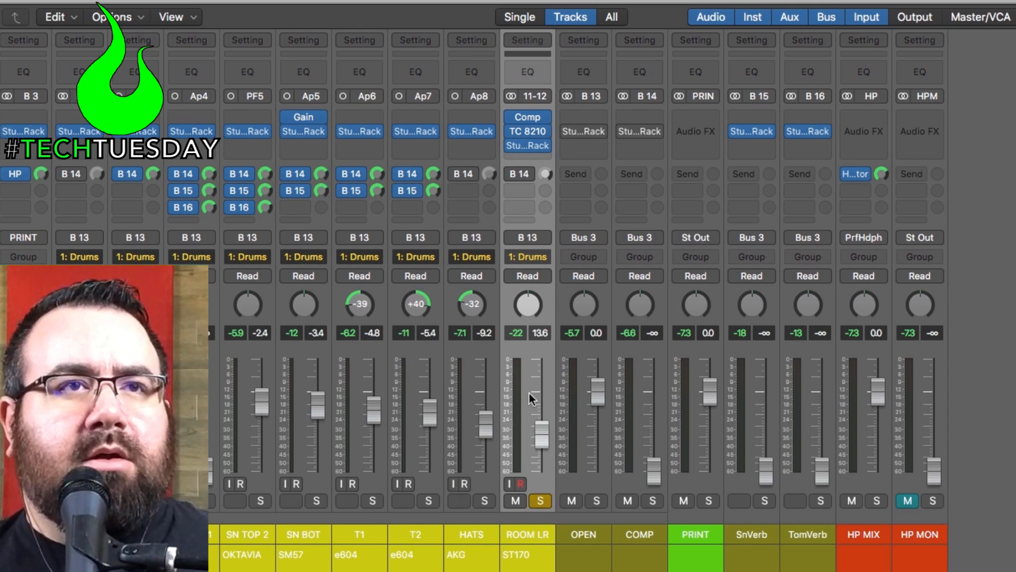
click(513, 146)
right_click(513, 147)
click(513, 133)
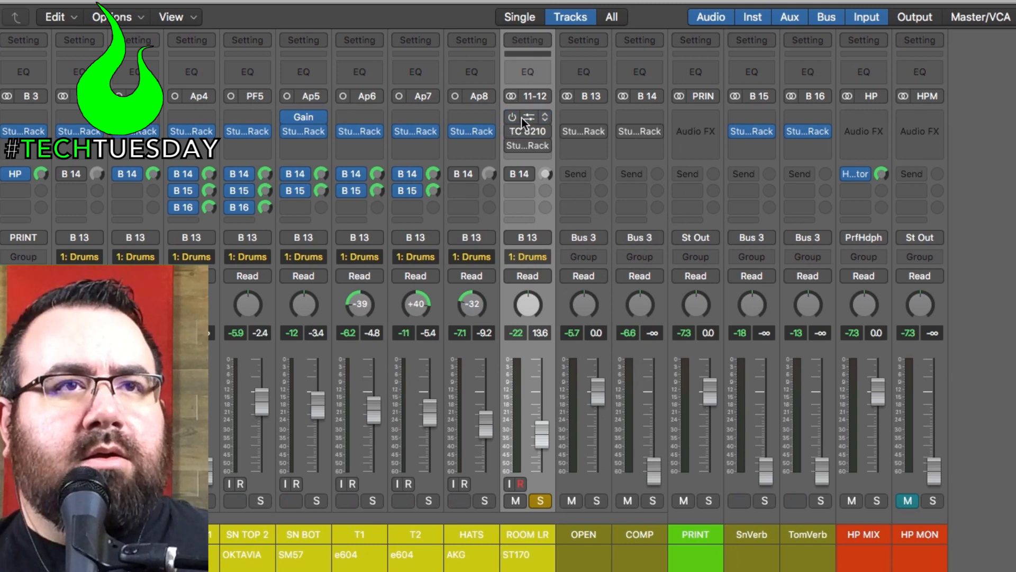
Switch the ROOM LR Compressor back on during playback, lower its threshold to -41.0 dB, and close its window
click(523, 118)
key(space)
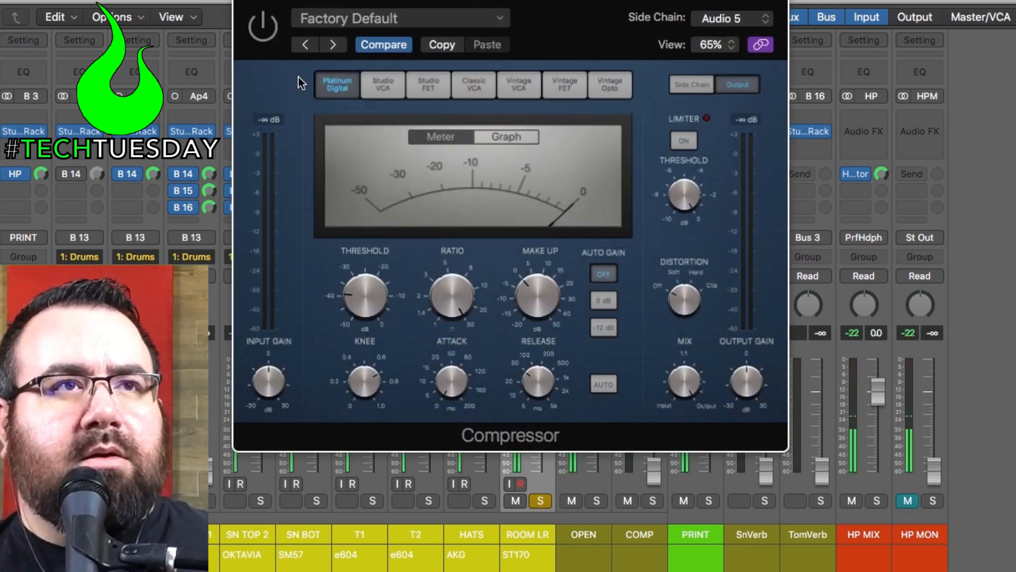
click(270, 35)
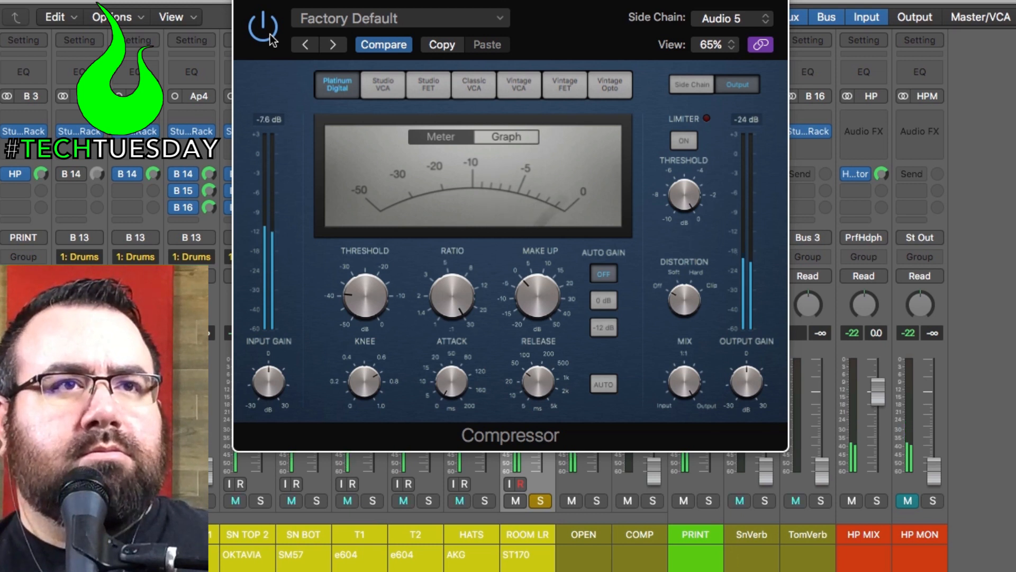
drag(354, 279, 357, 286)
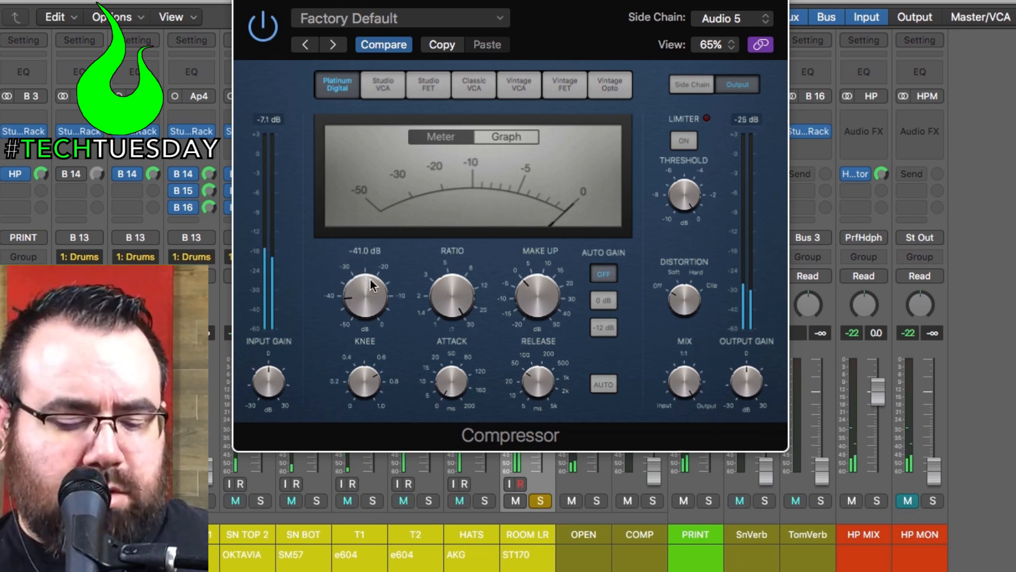
key(super+w)
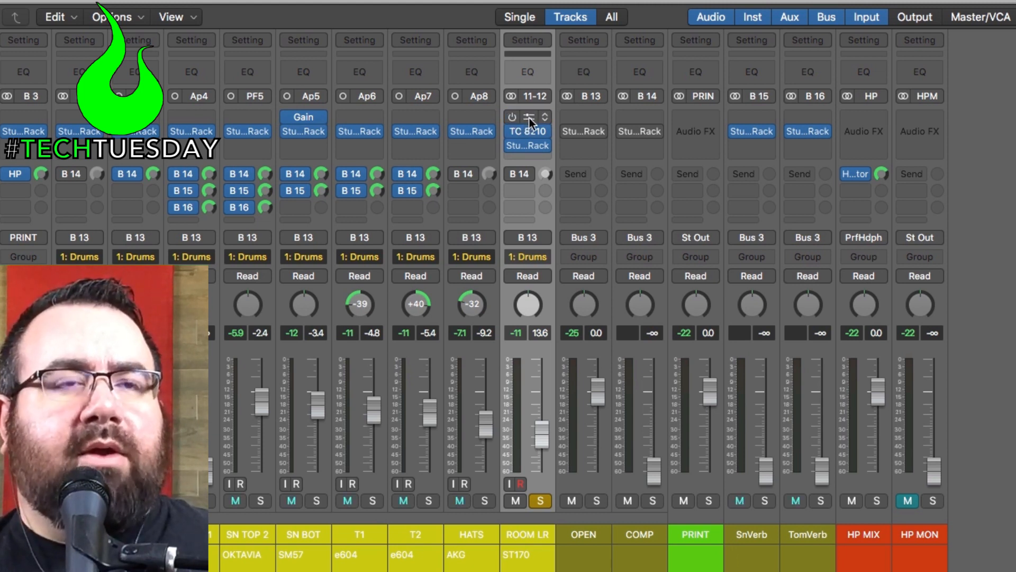
Audition the soloed ROOM LR through its full plug-in chain with the fader raised to -4.3 dB
key(space)
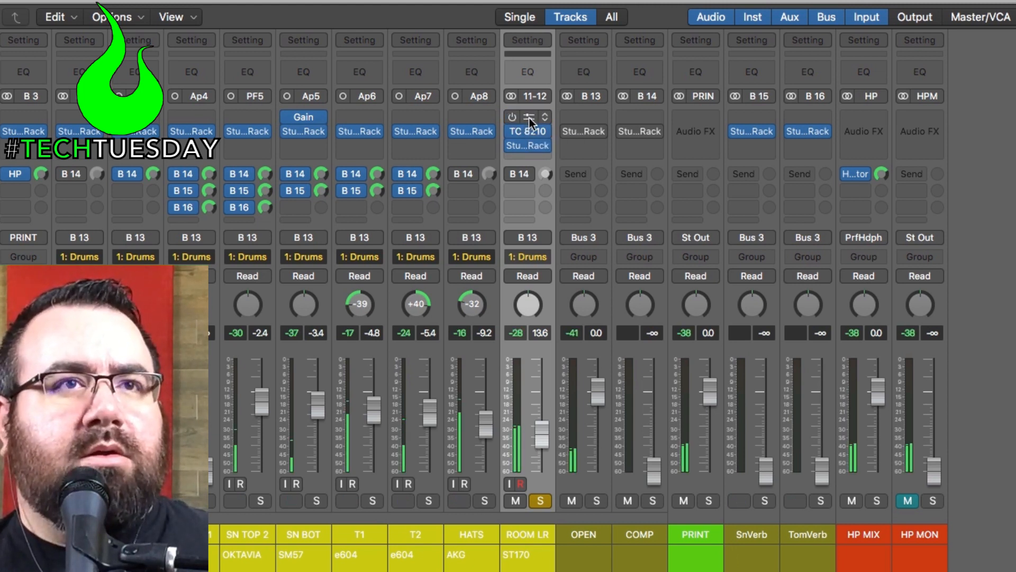
drag(535, 424, 540, 392)
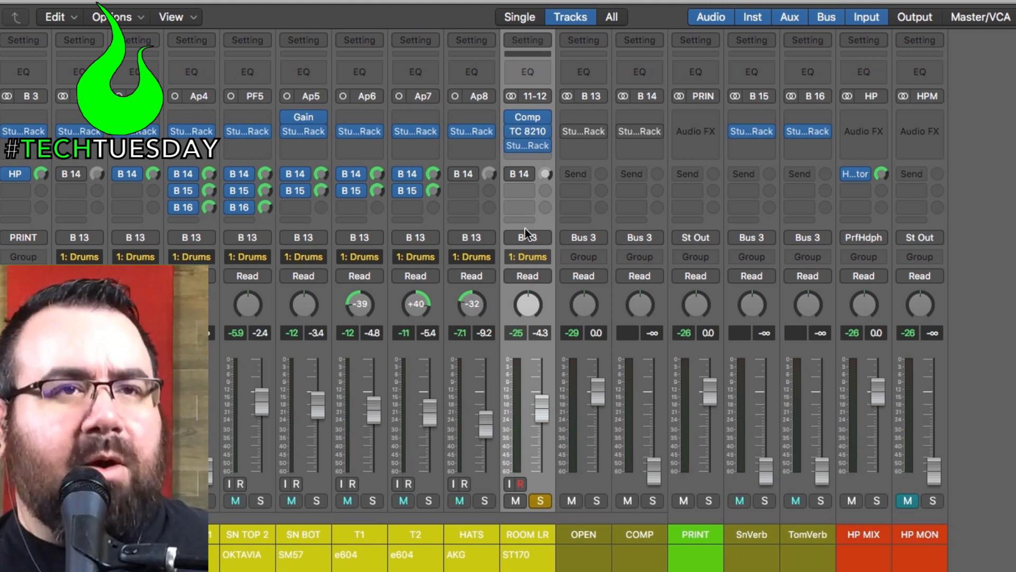
Unsolo ROOM LR, lower its fader to -14.6 dB, and play the full drum mix
click(541, 501)
drag(545, 401, 546, 440)
key(space)
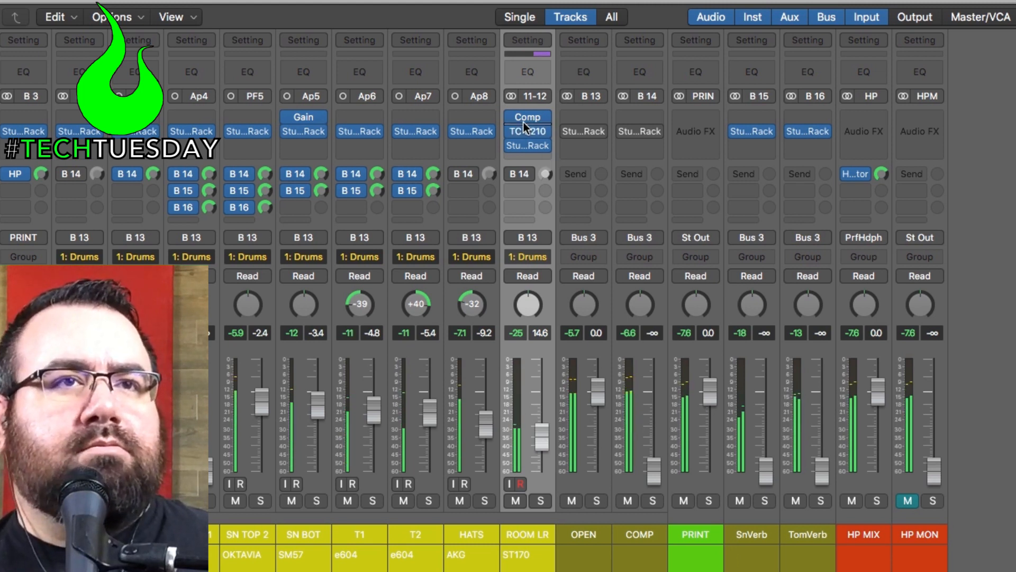
mouse_move(521, 116)
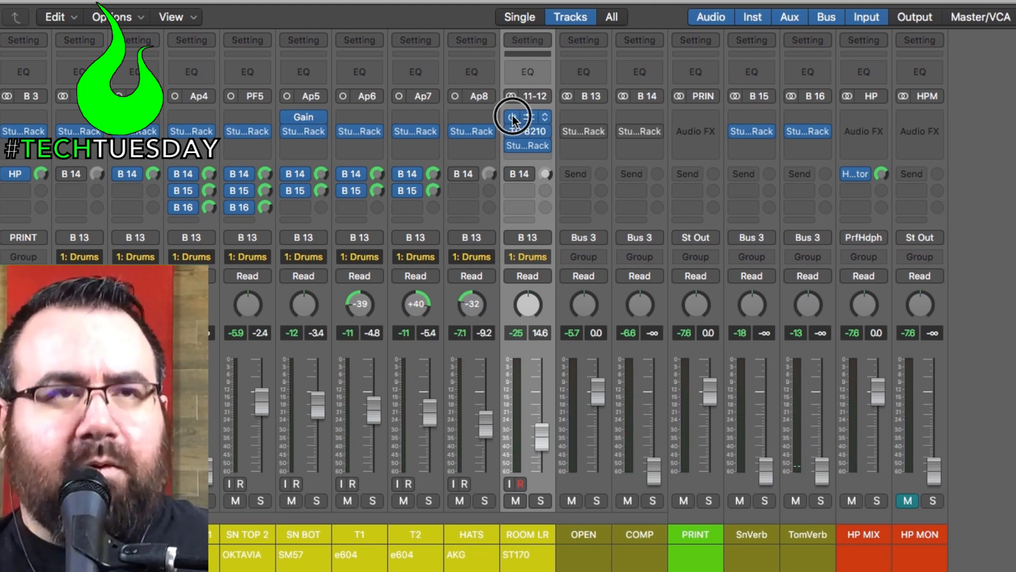
Bypass the Compressor, TC 8210 and StudioRack on ROOM LR, raise its fader to -0.6 dB, and play the drum mix
click(512, 116)
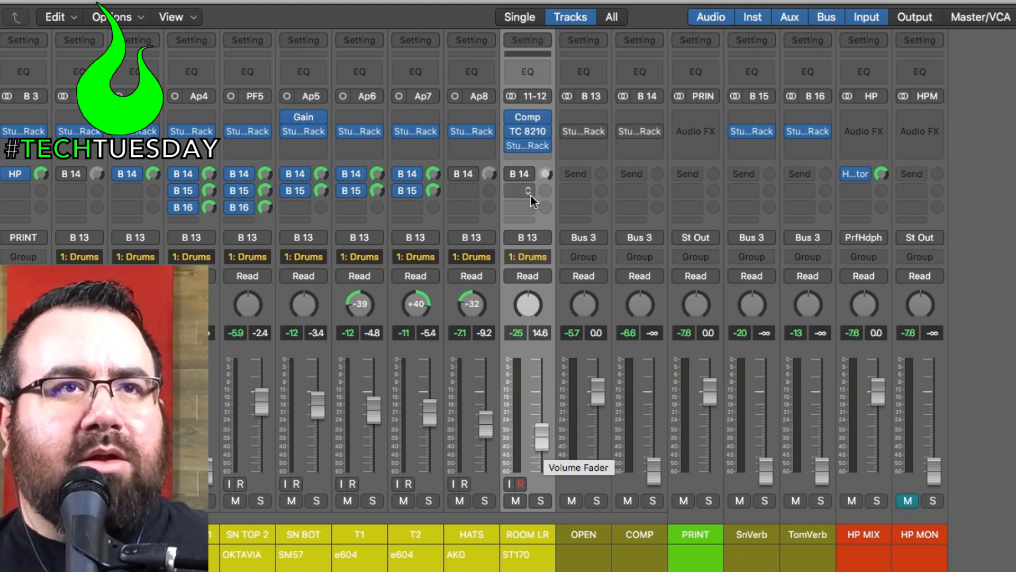
click(514, 147)
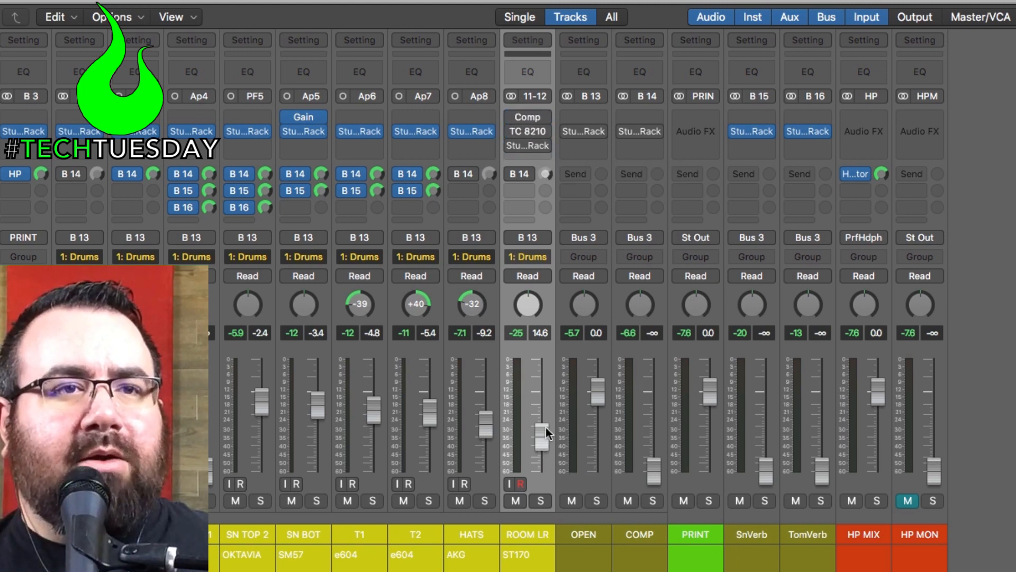
drag(538, 449, 539, 328)
key(space)
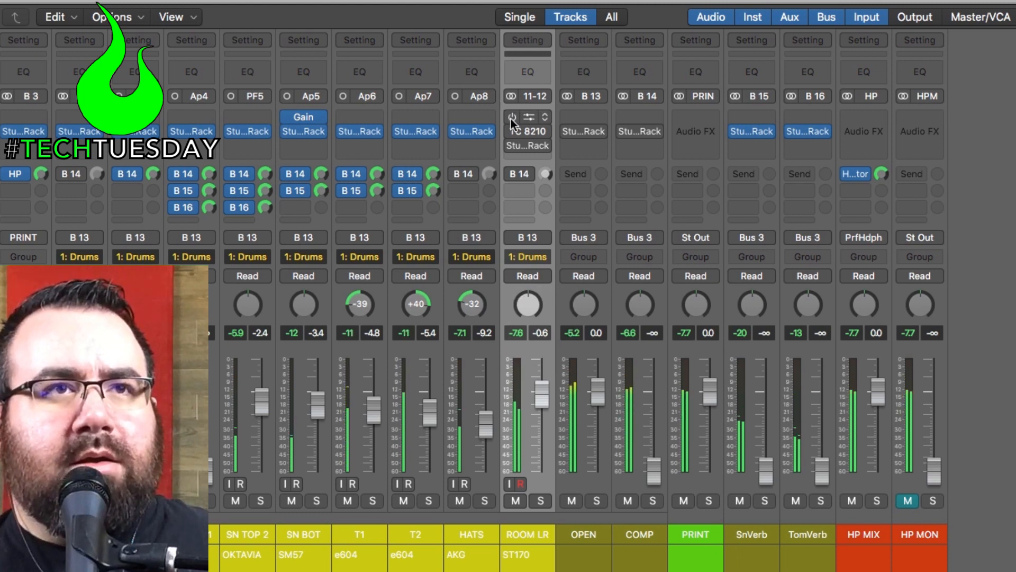
Re-enable the ROOM LR Compressor, TC 8210 and StudioRack during playback, and lower the track's fader to -14.8 dB
click(513, 117)
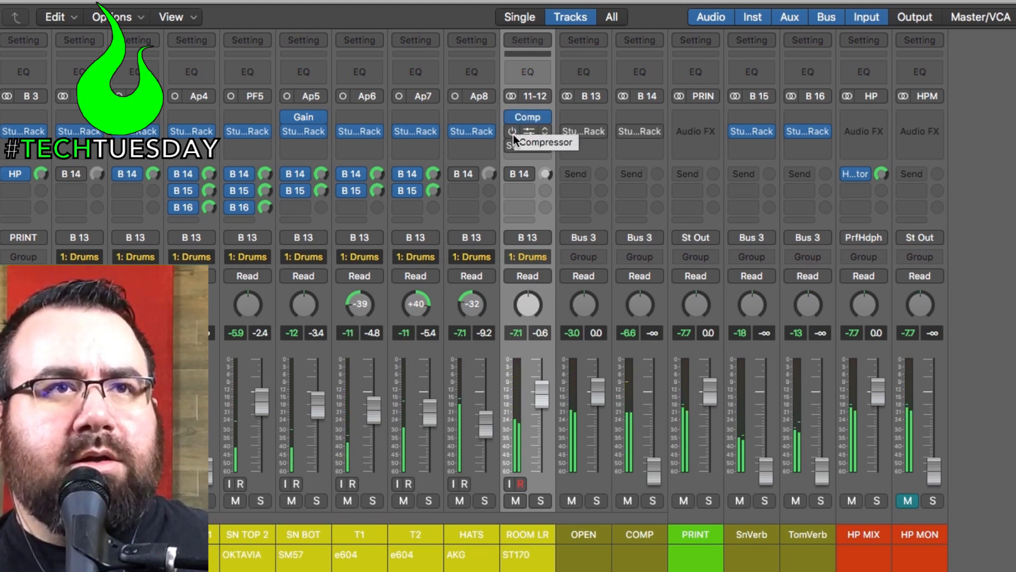
click(514, 134)
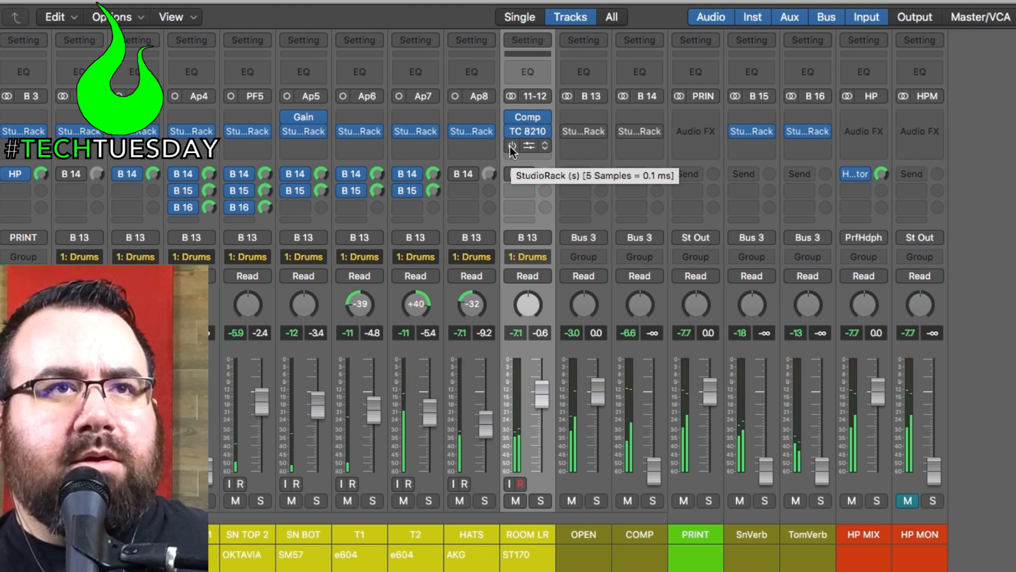
click(511, 150)
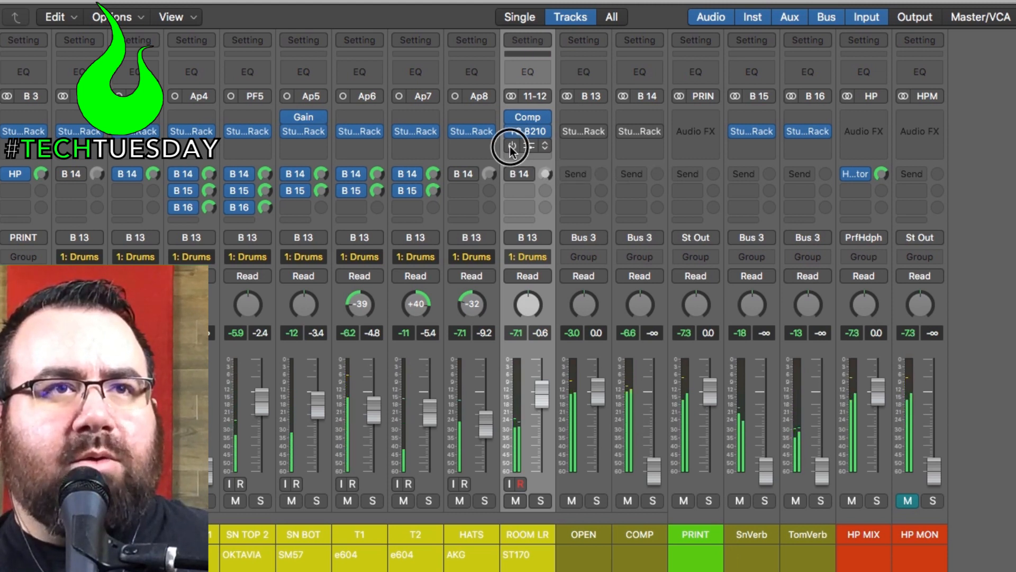
drag(541, 398, 547, 478)
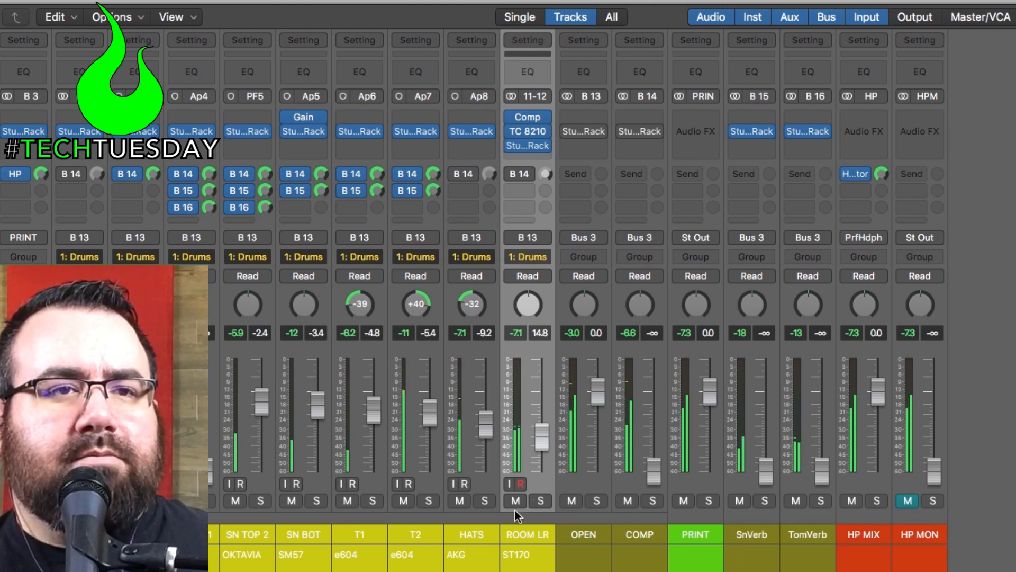